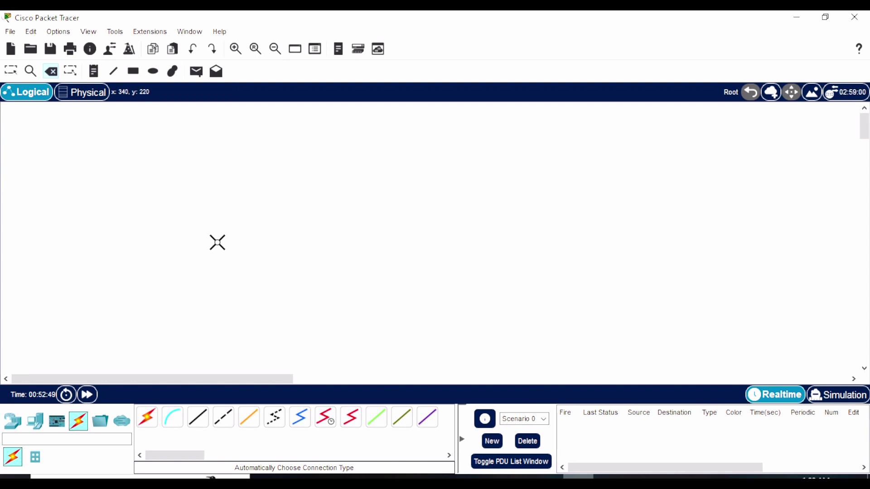
Place one PC at the lower left of the workspace and another PC in the same row near the centre.
click(40, 426)
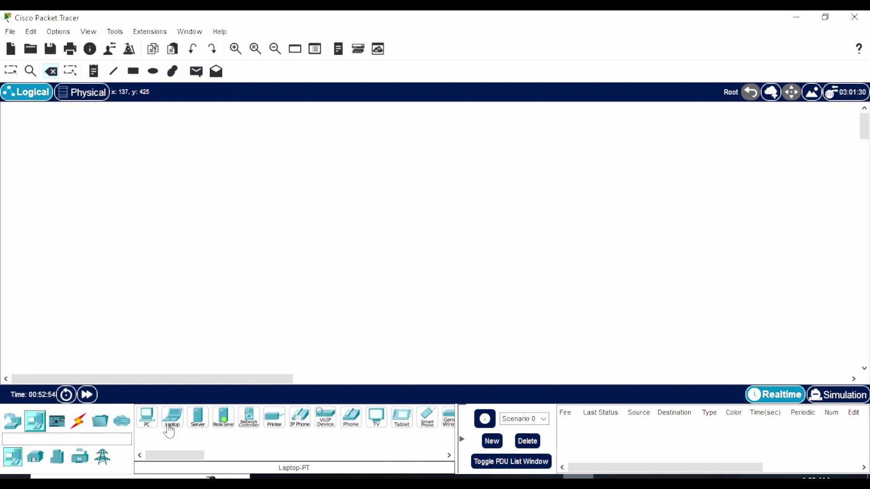
click(152, 426)
click(163, 291)
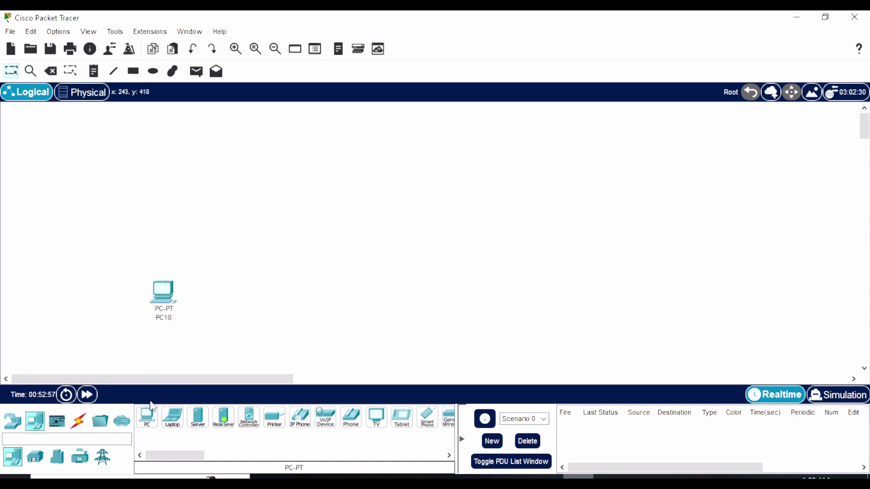
click(150, 417)
click(482, 292)
Add a laptop and a third PC beside the central PC, and a server above the third PC.
click(172, 417)
click(580, 294)
click(146, 416)
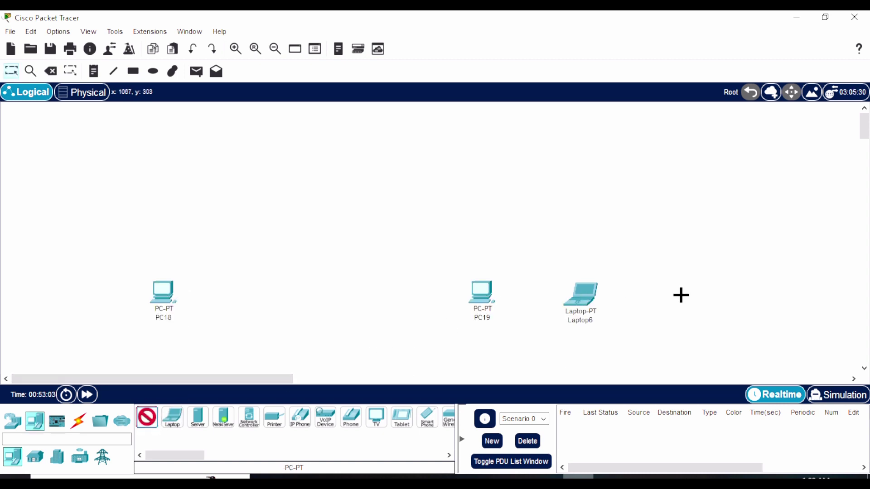
click(689, 295)
click(197, 417)
click(699, 206)
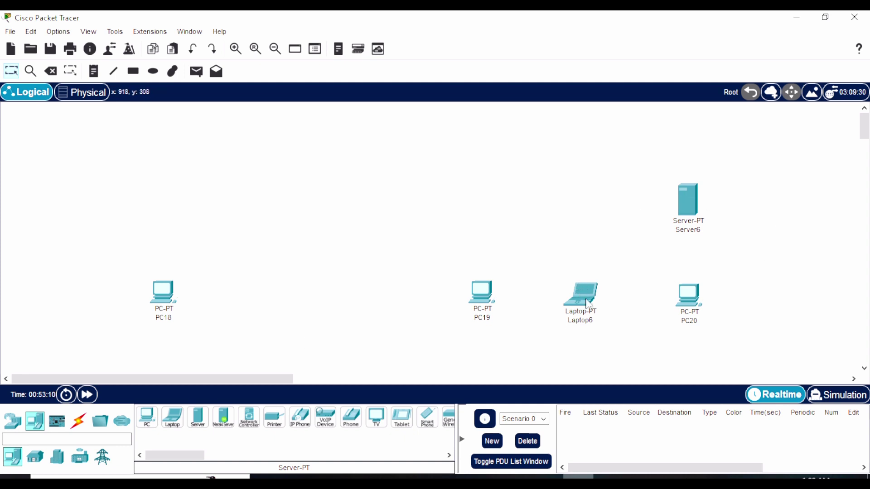
Place one 2960 switch above the isolated PC18 and a second 2960 switch above the laptop.
click(13, 421)
click(35, 456)
click(150, 428)
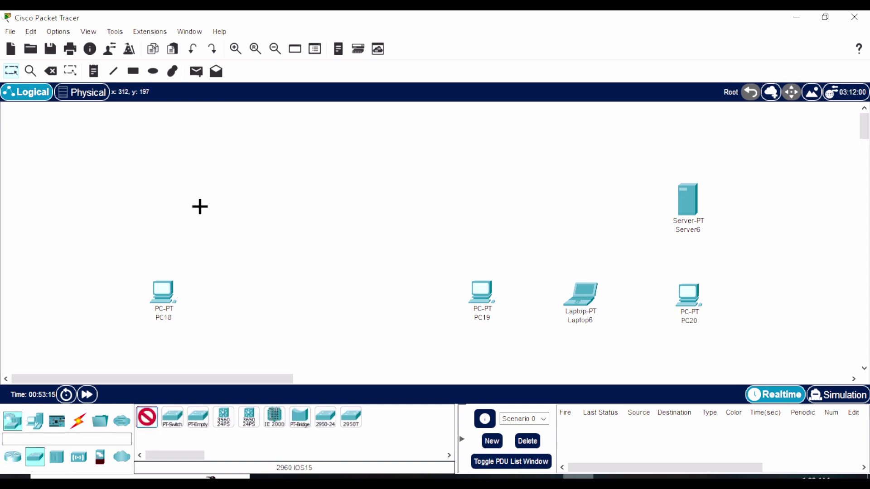
click(155, 149)
click(147, 418)
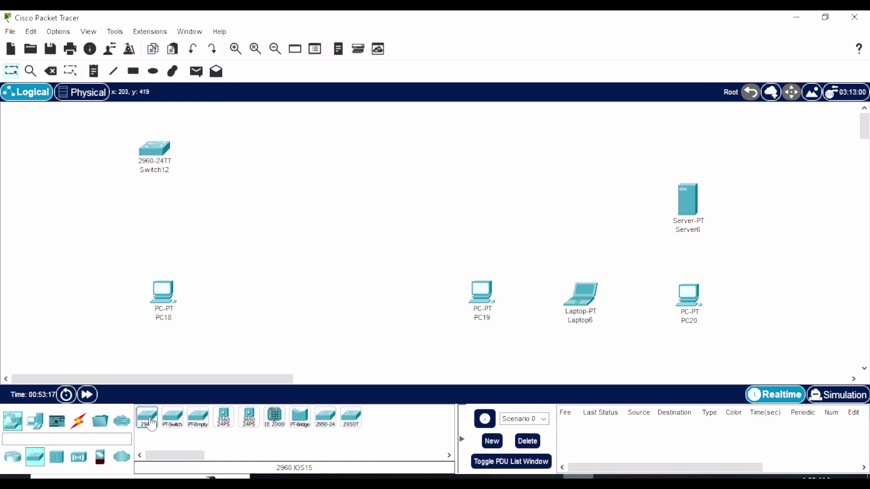
click(567, 207)
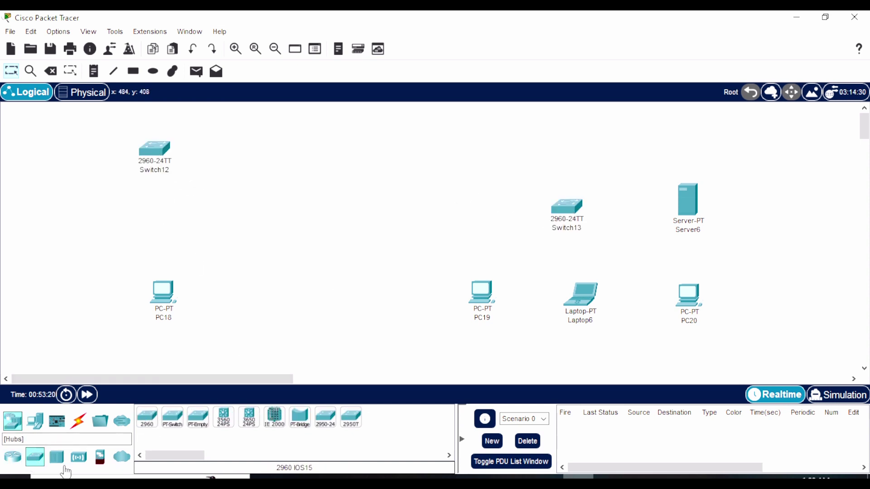
Place a 4331 router above Switch13 and shift that switch slightly down.
click(13, 456)
click(151, 419)
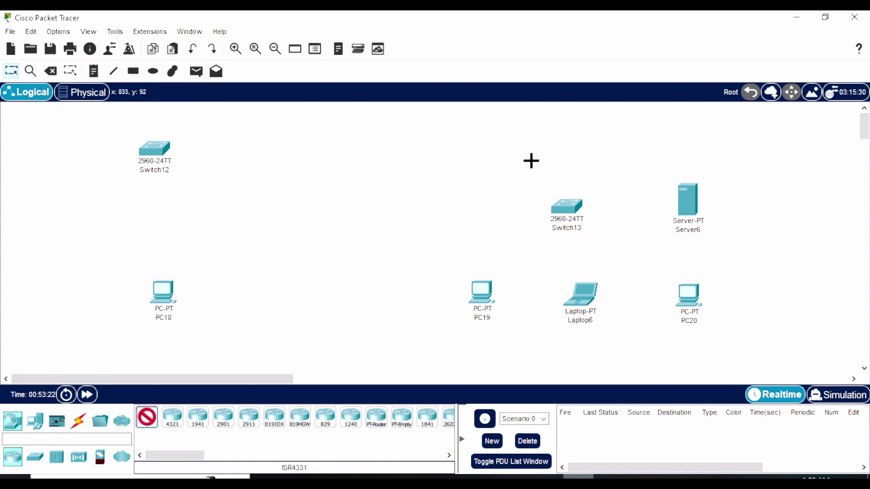
click(563, 129)
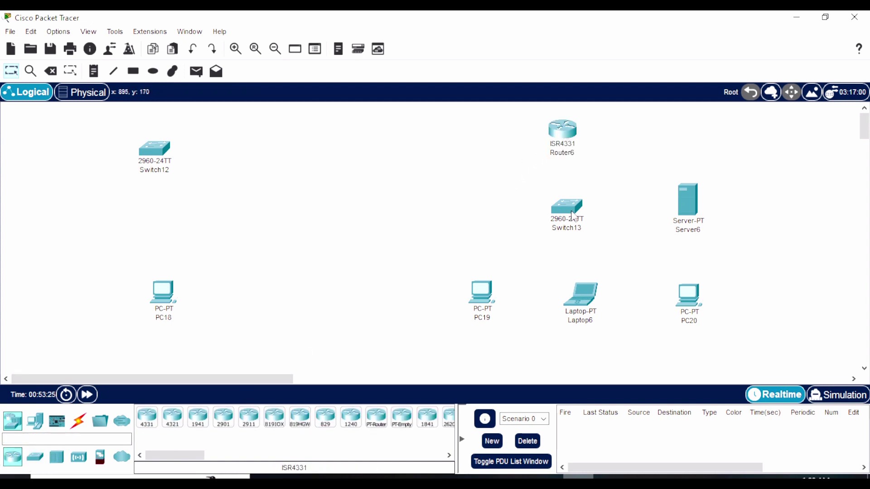
drag(570, 206, 570, 212)
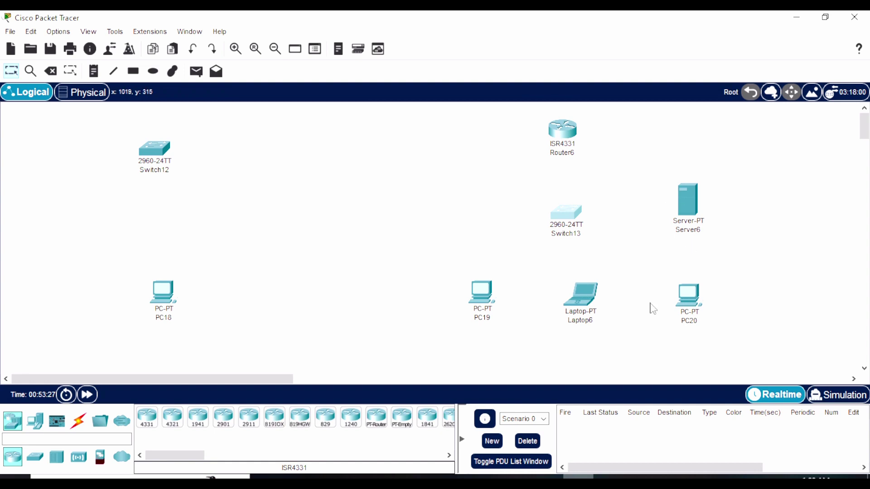
Cable PC18 to Switch12, Switch12 to Router6 and Router6 to Switch13 using the automatic connection type.
click(78, 421)
click(147, 418)
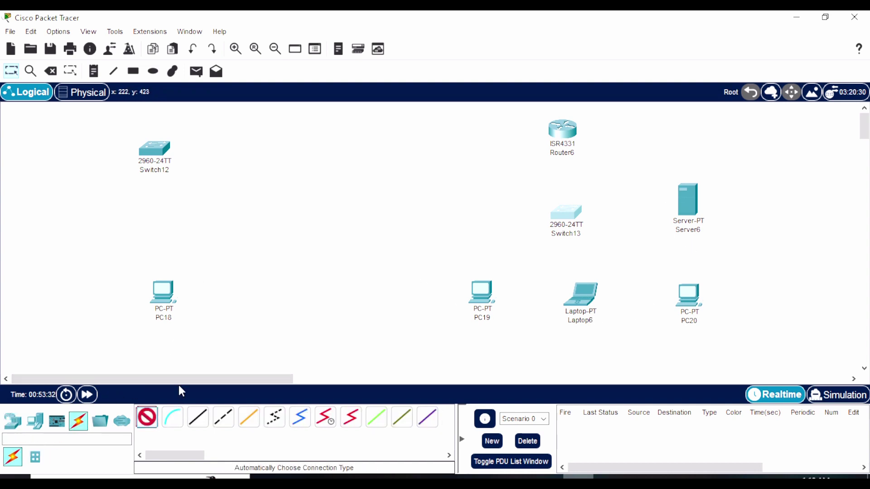
click(168, 298)
click(153, 156)
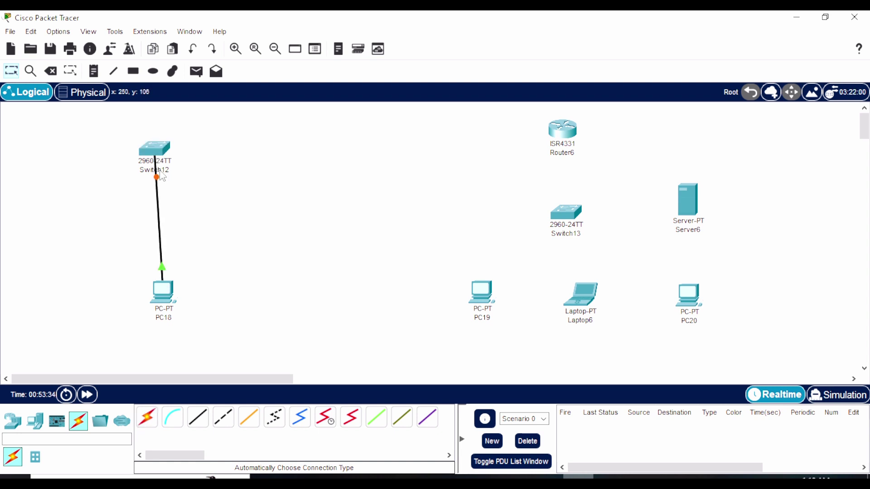
click(152, 146)
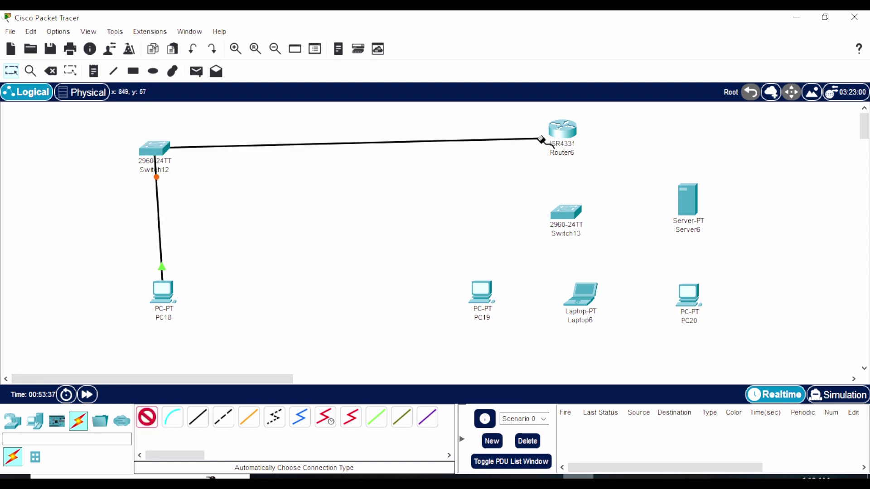
click(563, 133)
click(147, 418)
click(564, 136)
click(566, 211)
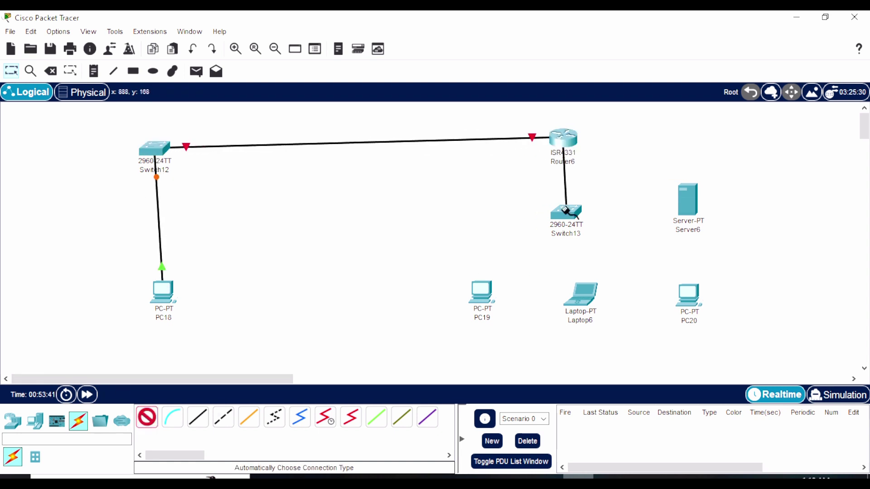
Connect PC19, Laptop6, PC20 and Server6 to Switch13 using the automatic connection type.
click(147, 418)
click(482, 292)
click(566, 211)
click(581, 295)
click(565, 213)
click(147, 418)
click(689, 294)
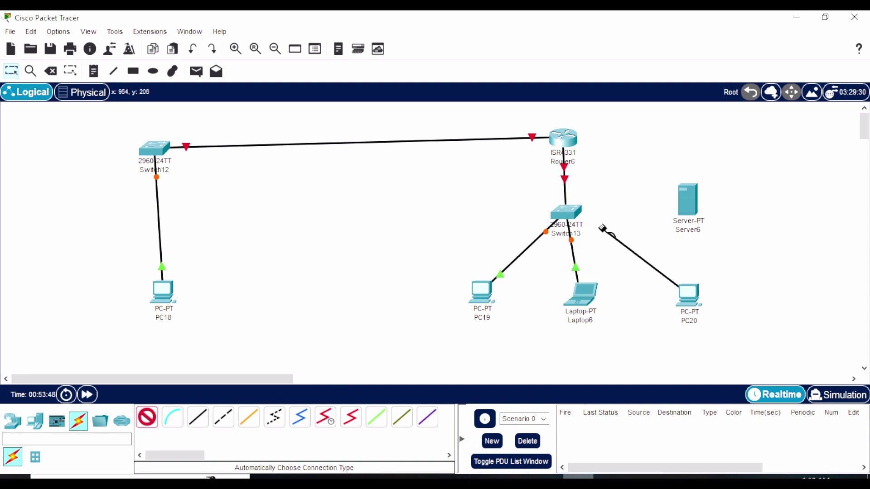
click(566, 212)
click(148, 418)
click(688, 199)
click(566, 212)
Rearrange the devices so the end devices spread around Switch13 and Switch12 lines up with PC18 and the router.
drag(687, 198, 711, 207)
drag(690, 295, 718, 297)
drag(581, 294, 568, 300)
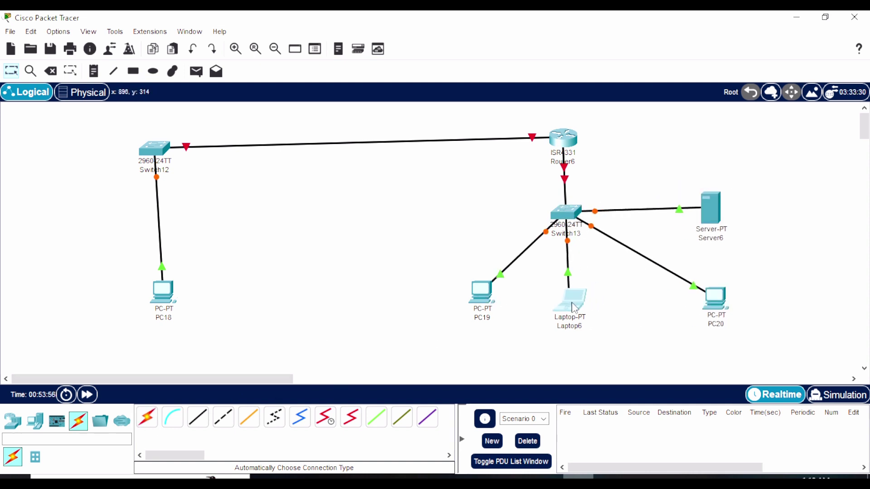
drag(482, 293, 431, 301)
drag(563, 136, 567, 139)
drag(154, 147, 161, 145)
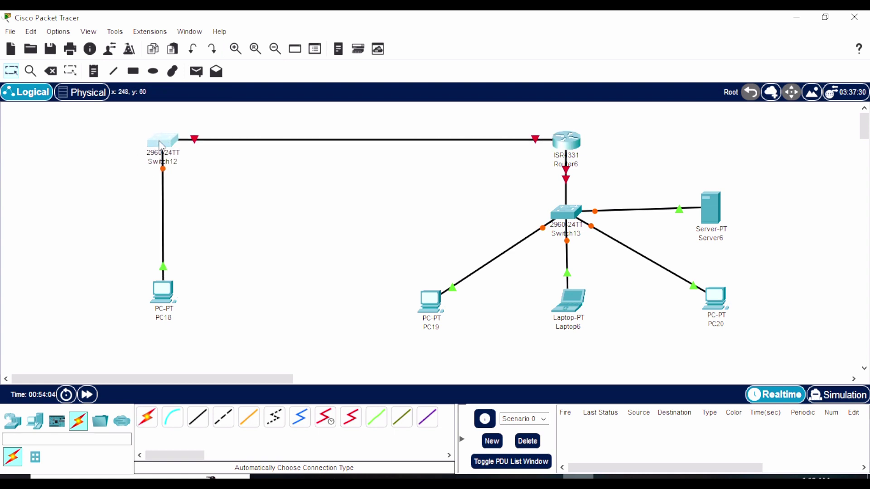
drag(162, 292, 161, 299)
drag(174, 141, 172, 136)
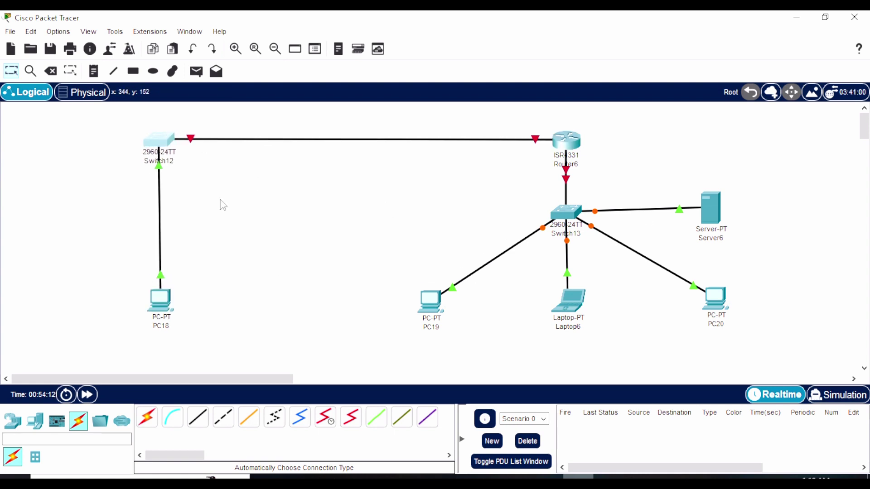
Add the note 172.68.1.3 beside PC18 and a two-line note "Network ip 172.68.1.1" left of its cable.
click(93, 71)
click(191, 303)
text(1721)
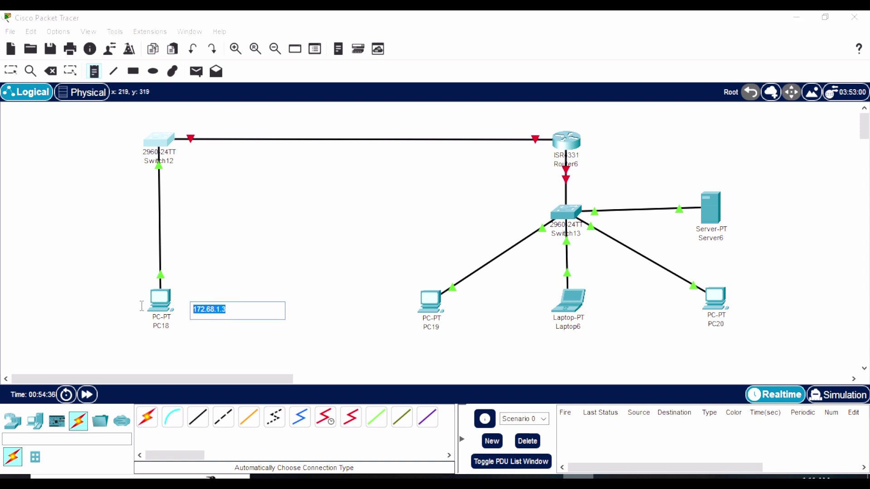
click(60, 223)
text(Network ip)
key(Return)
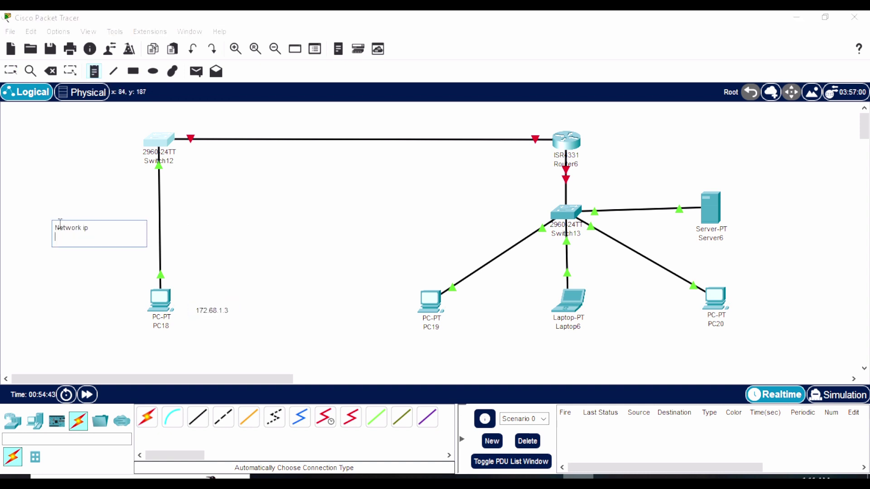
Add IP address notes below the end devices: 192.168.1.2 for PC19, 192.168.1.3 for Laptop6 and 192.168.1.4 for PC20.
click(414, 343)
text(192.168.1.2)
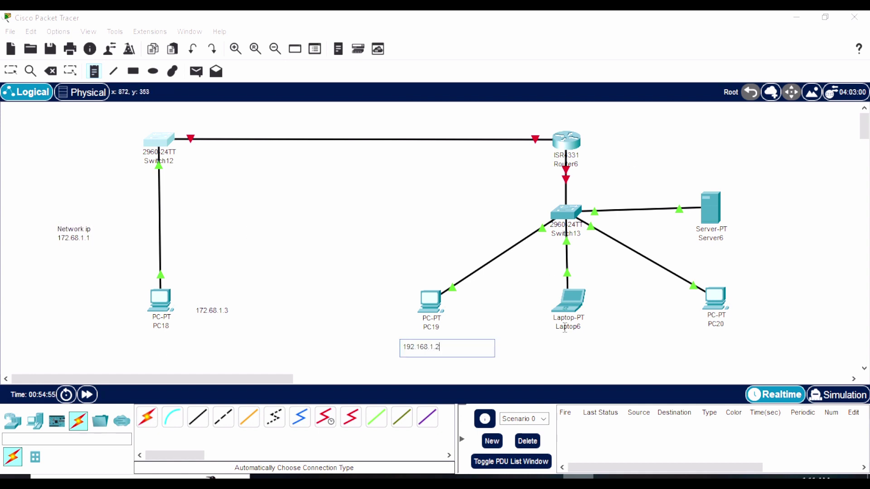
drag(439, 347, 376, 351)
key(ctrl+c)
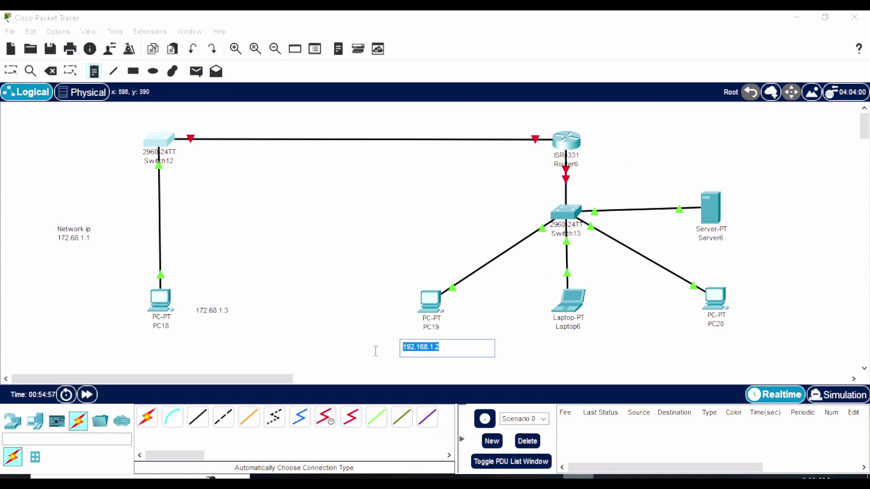
click(549, 344)
key(ctrl+v)
key(BackSpace)
text(3)
click(695, 350)
key(ctrl+v)
key(BackSpace)
text(4)
Add the note 192.168.1.5 beside Server6 and the note 192.168.1.1 above Router6.
click(756, 212)
key(ctrl+v)
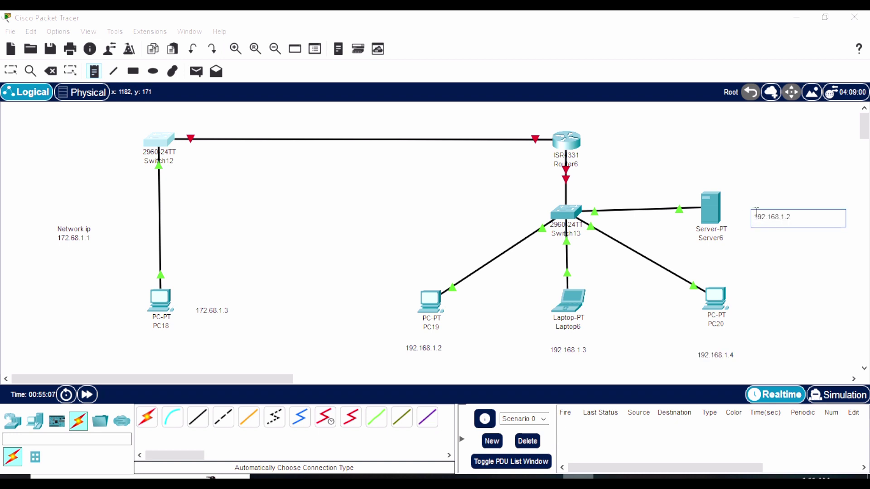
text(5)
click(571, 126)
key(ctrl+v)
key(BackSpace)
text(1)
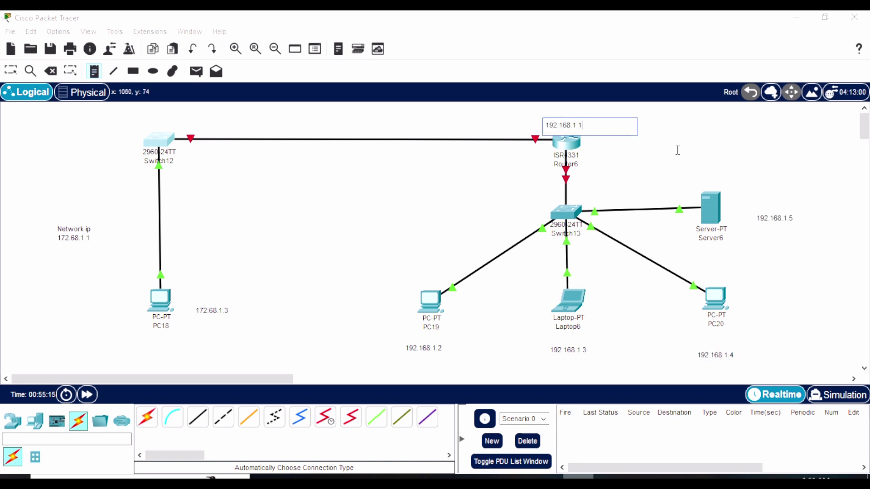
Add a two-line note "Network IP 192.168.1.1" to the upper right of PC20.
click(756, 271)
key(ctrl+v)
key(BackSpace)
text(1)
click(757, 274)
key(Return)
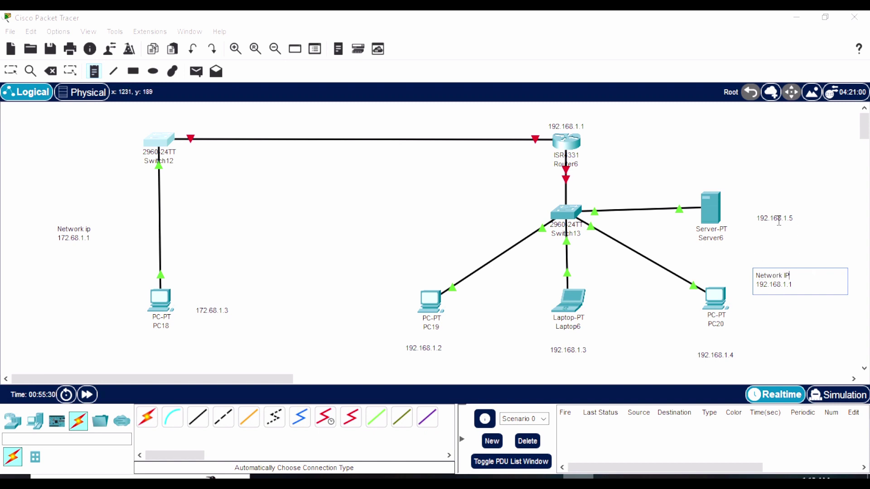
Move the router's address note slightly up, and shift Server6, PC20 and Laptop6 closer to their address notes.
click(11, 71)
drag(566, 127, 565, 120)
drag(711, 206, 726, 212)
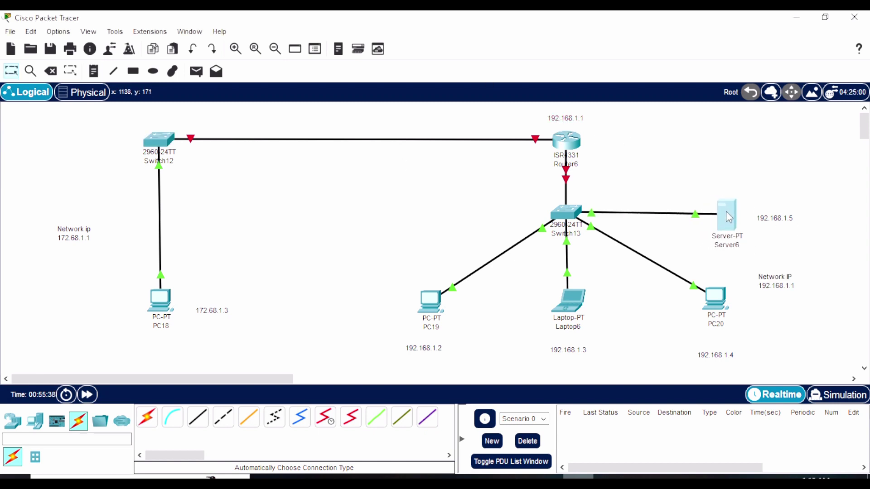
drag(716, 296, 717, 305)
drag(570, 301, 569, 309)
Add the note "ECE computer lab Router" beside Router6 and "ISP office computer" below PC18.
click(94, 71)
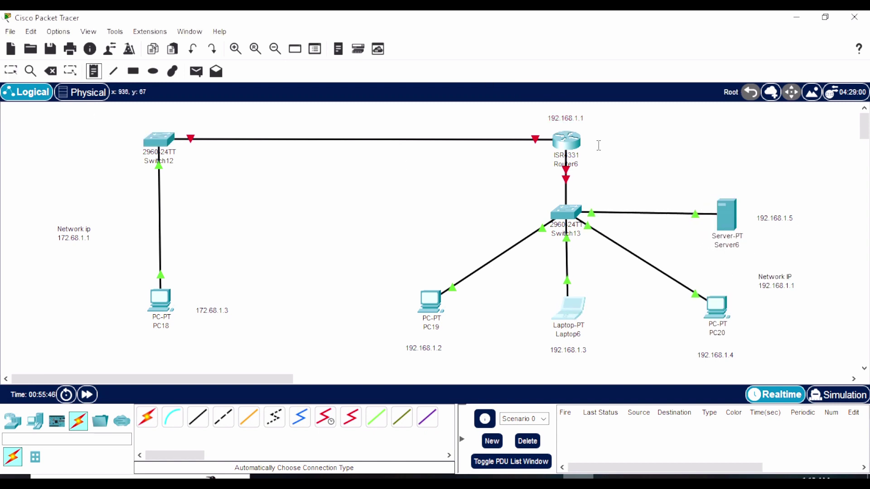
click(594, 146)
text(ECE computer lab Router)
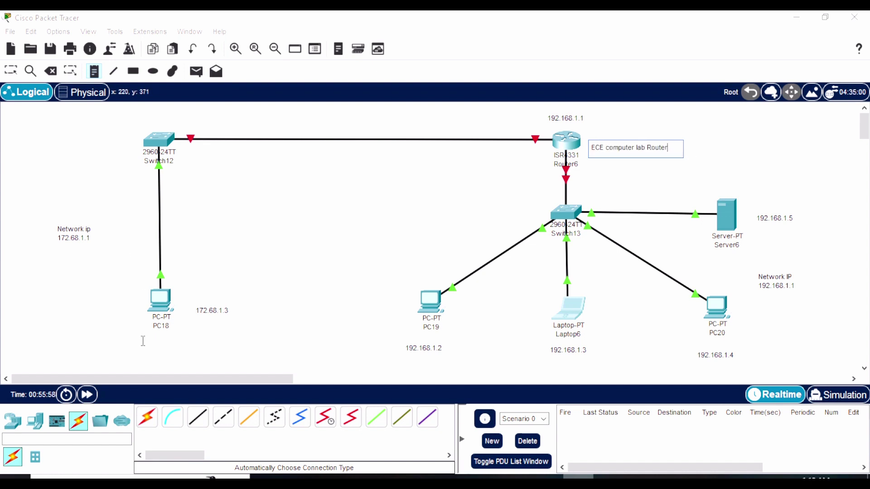
click(121, 344)
text(ISP)
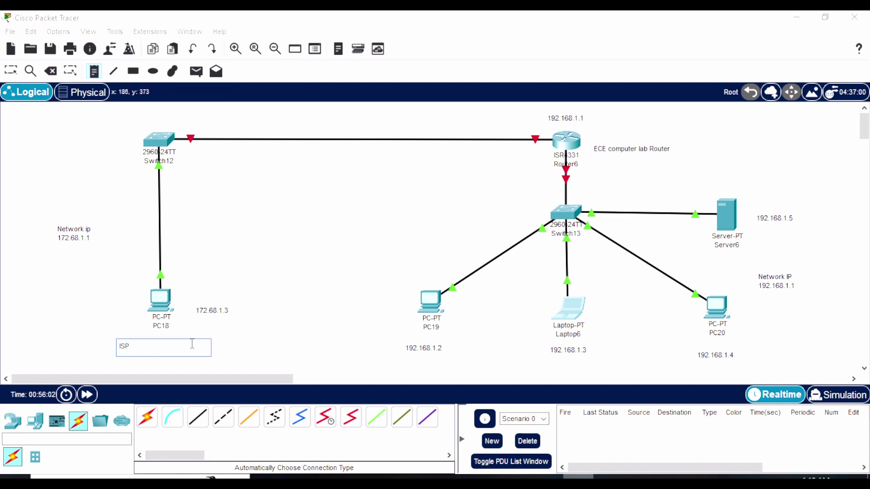
text( office computer)
click(202, 229)
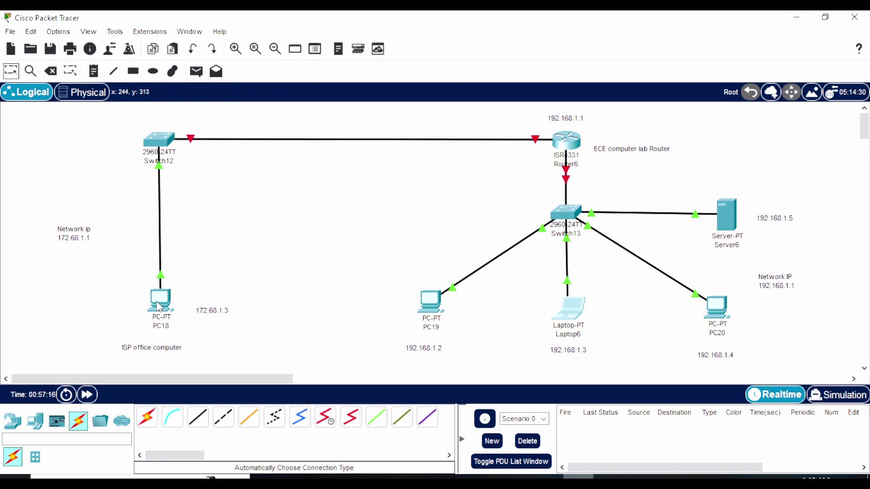
Configure PC18 with static IPv4 address 172.68.1.3, subnet mask 255.255.0.0 and default gateway 172.68.1.1.
click(315, 50)
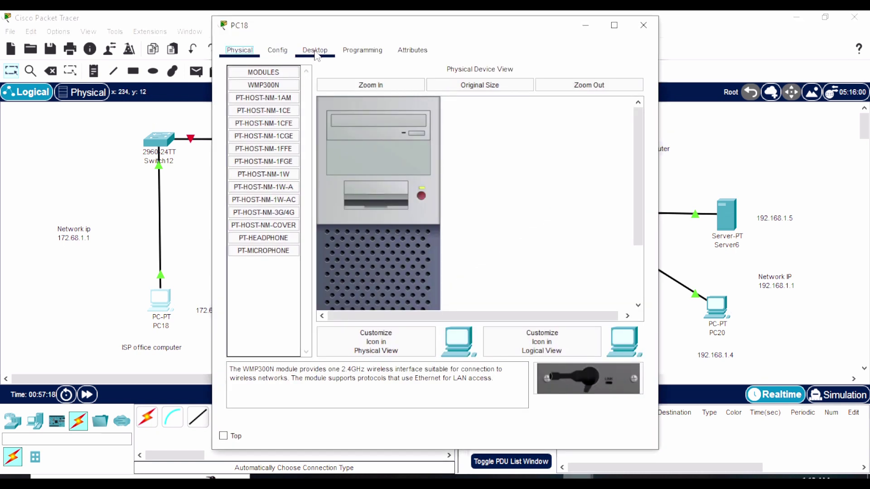
click(276, 108)
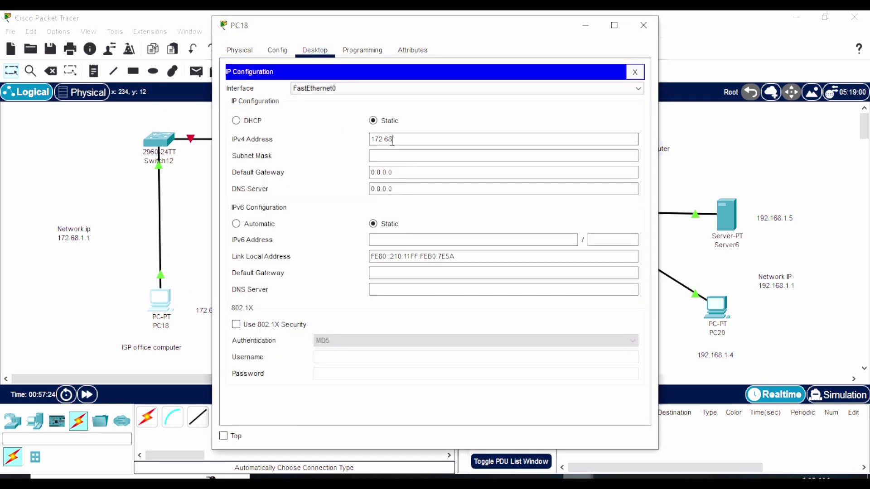
drag(414, 138, 341, 146)
key(ctrl+c)
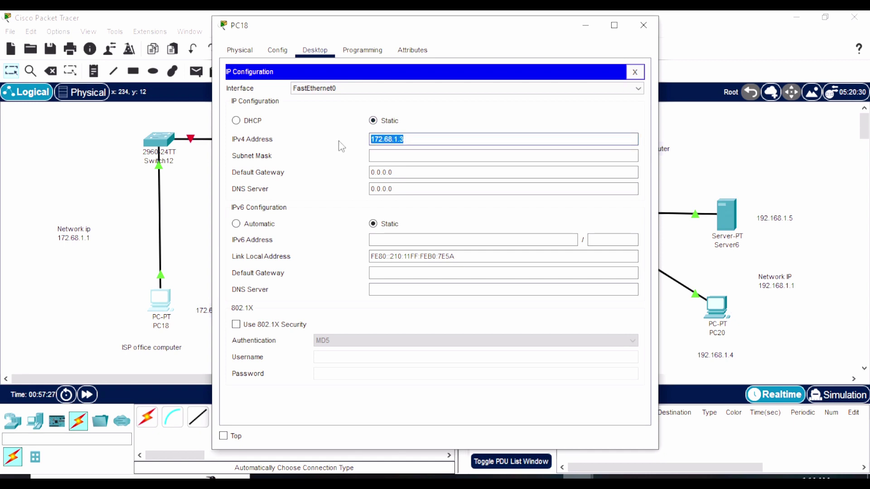
click(403, 169)
drag(403, 169, 354, 177)
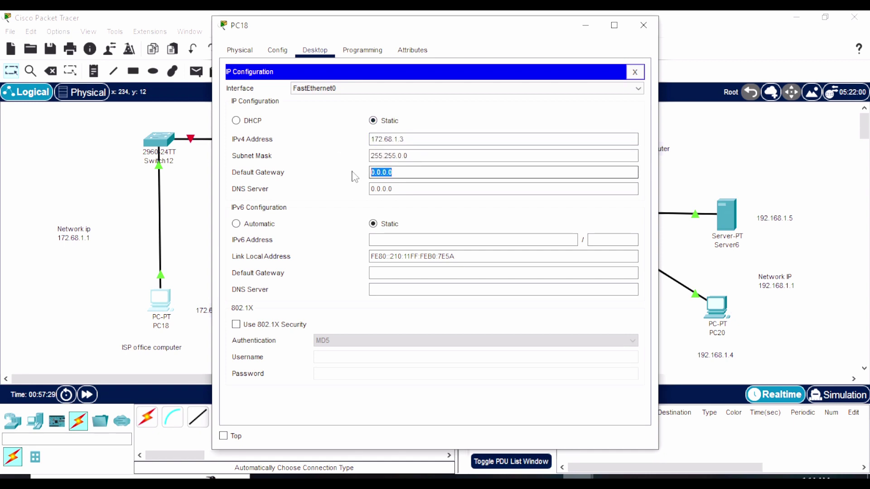
key(ctrl+v)
text(1)
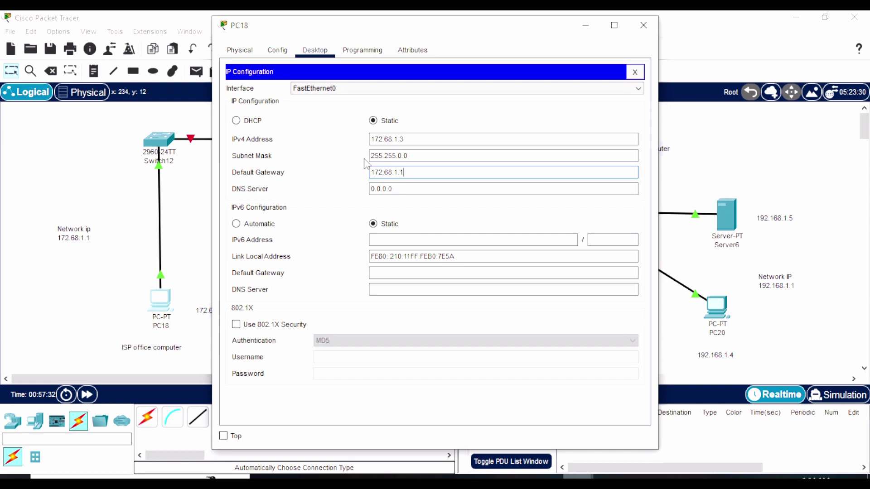
Configure PC19 with static IPv4 address 192.168.1.2, subnet mask 255.255.255.0 and default gateway 192.168.1.2.
click(644, 25)
click(429, 315)
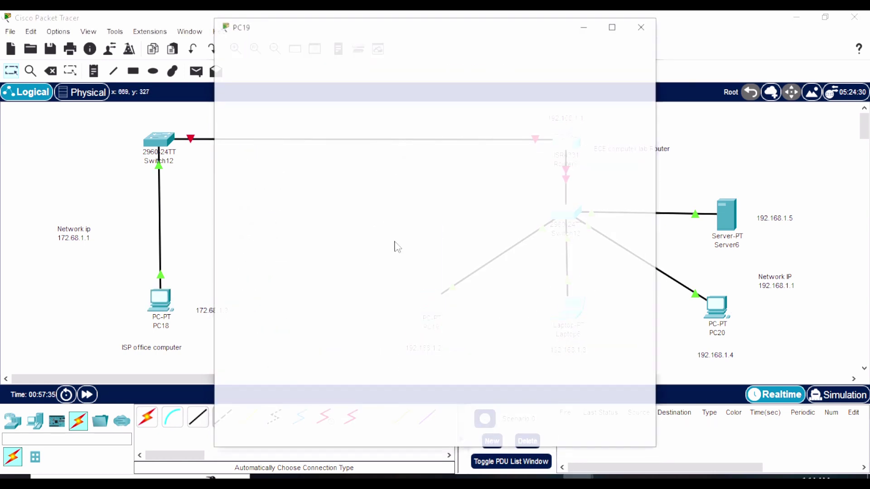
click(315, 50)
click(278, 103)
click(396, 141)
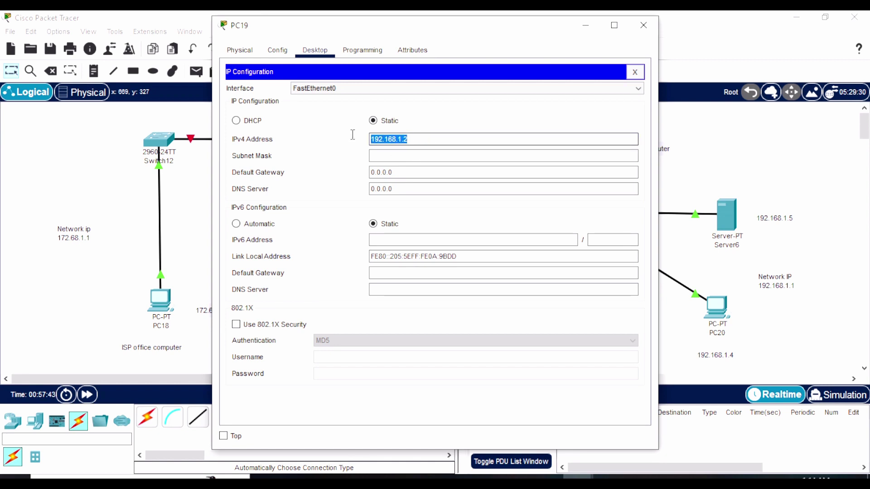
key(Tab)
key(Tab)
text(192.168.1.2)
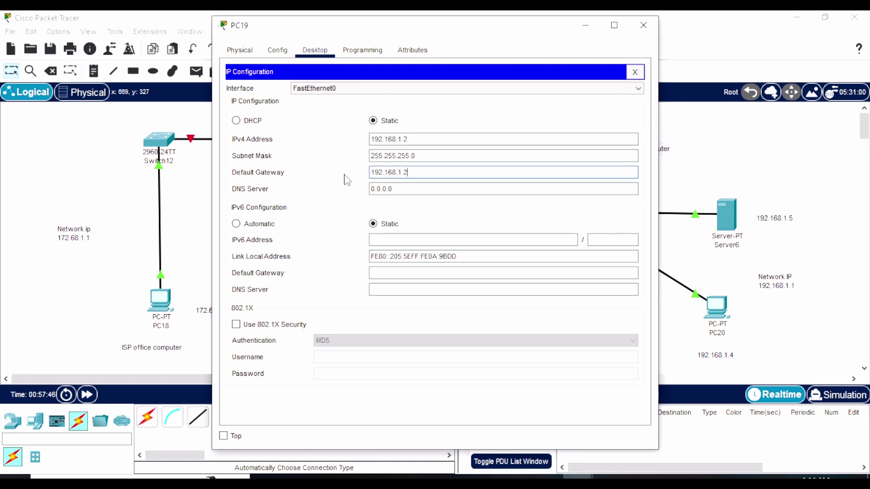
click(644, 25)
Configure Laptop6 with static IPv4 address 192.168.1.3, subnet mask 255.255.255.0 and default gateway 192.168.1.1.
click(566, 309)
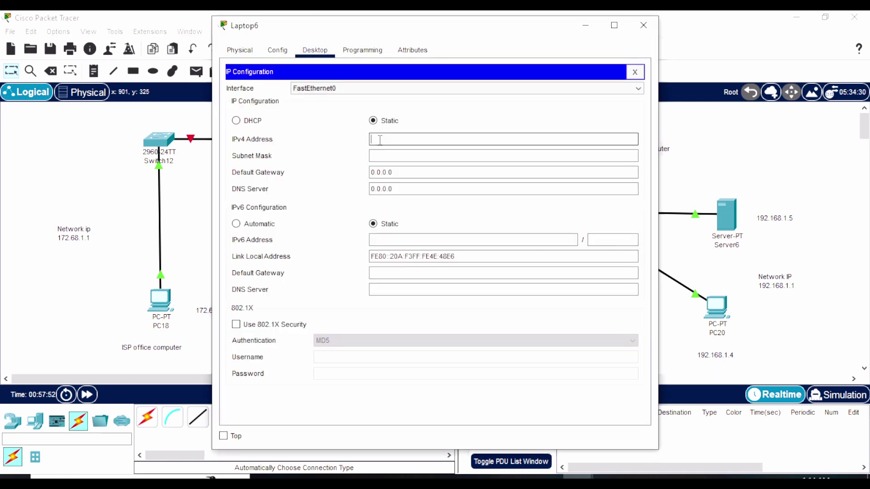
text(192.168.1.3)
key(Tab)
key(Tab)
text(192.168.1.1)
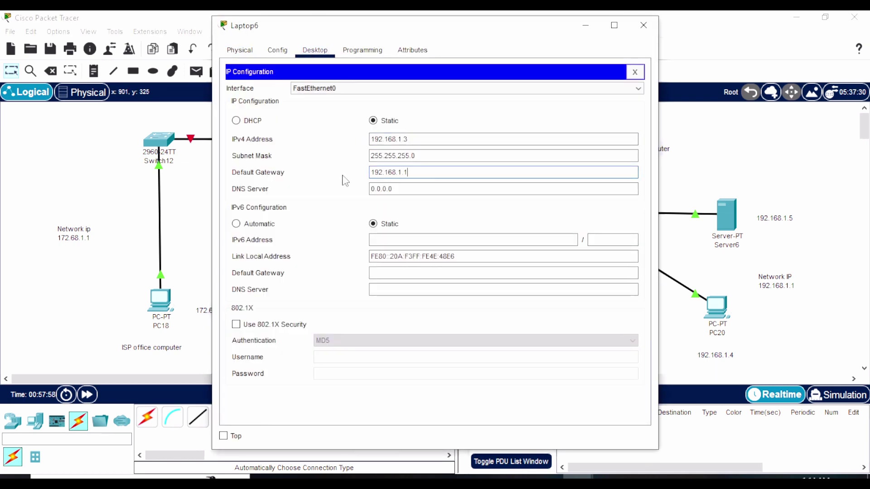
click(644, 24)
Configure PC20 with static IPv4 address 192.168.1.4 and default gateway 192.168.1.1.
click(724, 307)
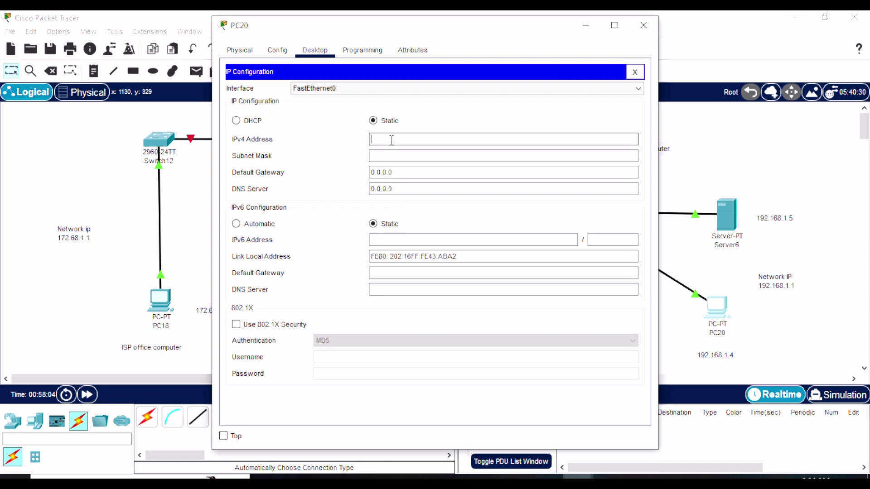
click(392, 140)
text(192.168.1.4)
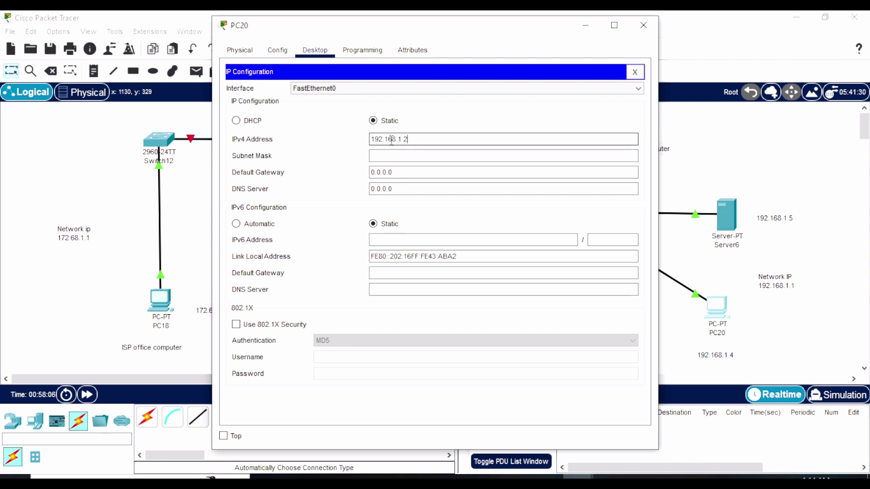
key(Tab)
key(Tab)
text(192.168.1.1)
click(643, 24)
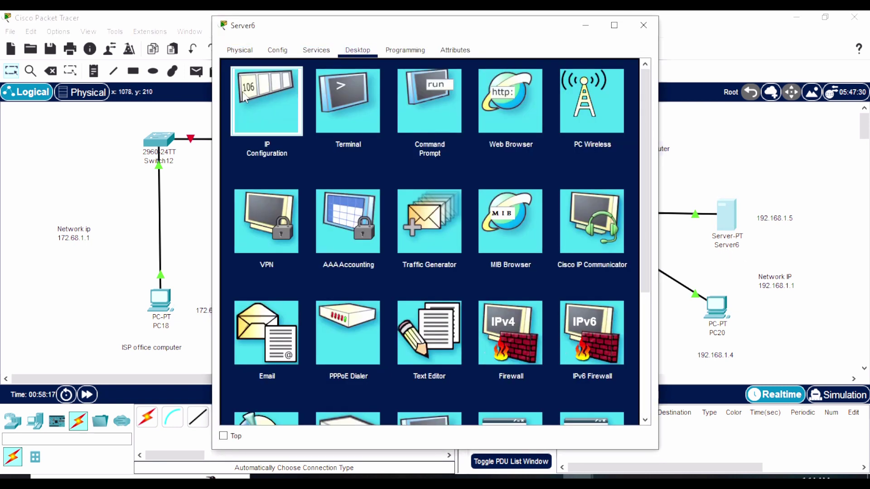
Configure Server6 with static IPv4 address 192.168.1.5, subnet mask 255.255.255.0 and default gateway 192.168.1.1.
click(268, 97)
text(192.168.1.5)
key(Tab)
key(Tab)
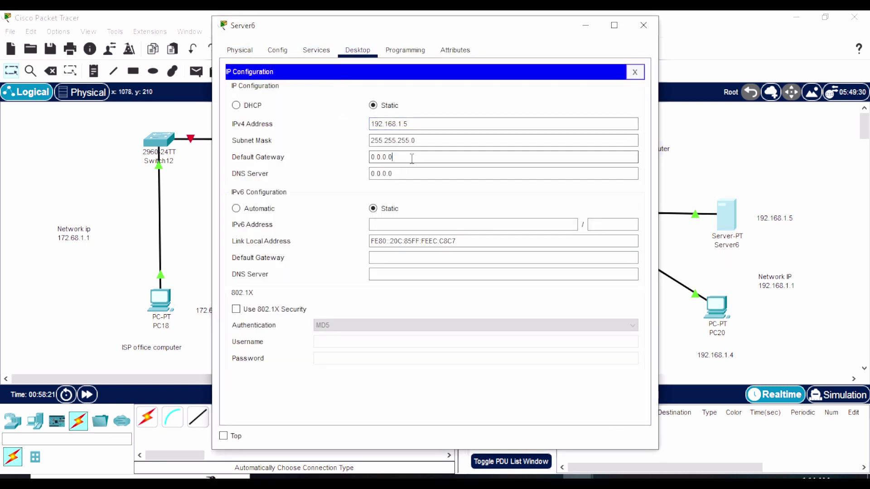
text(192.168.1.1)
click(644, 25)
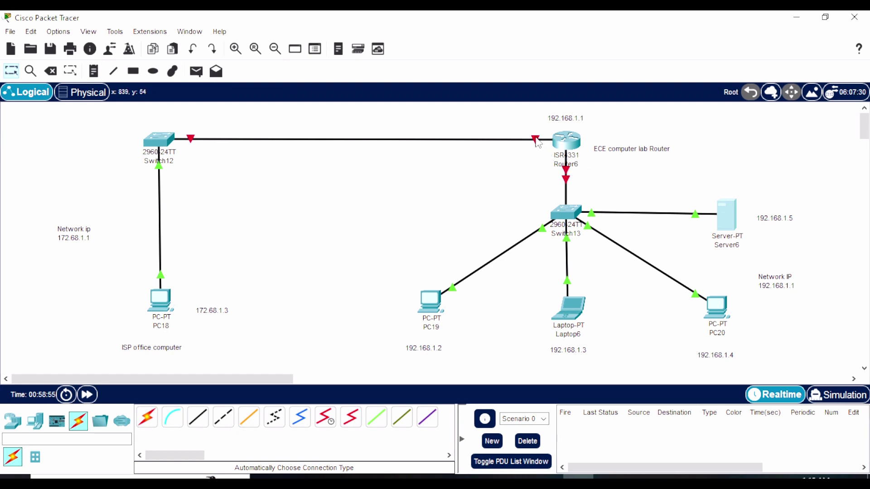
Give Router6's GigabitEthernet0/0/1 interface IPv4 address 192.168.1.1 with mask 255.255.255.0 and switch its port on.
click(568, 151)
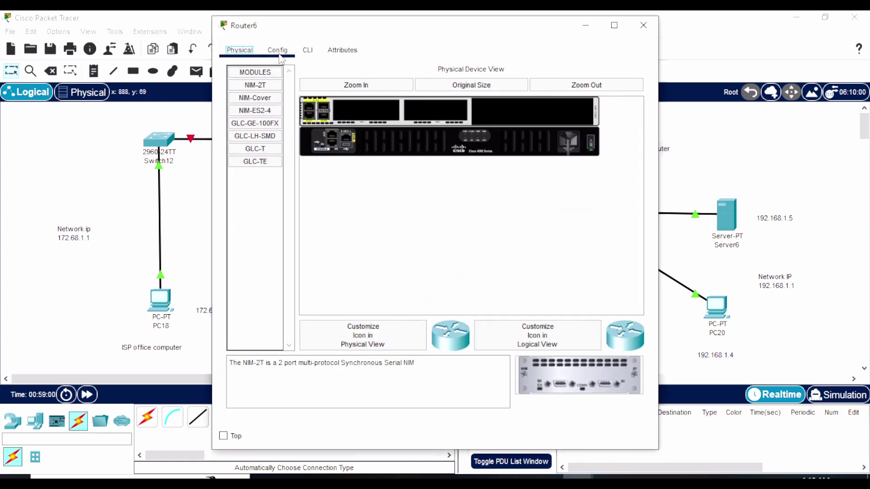
click(277, 51)
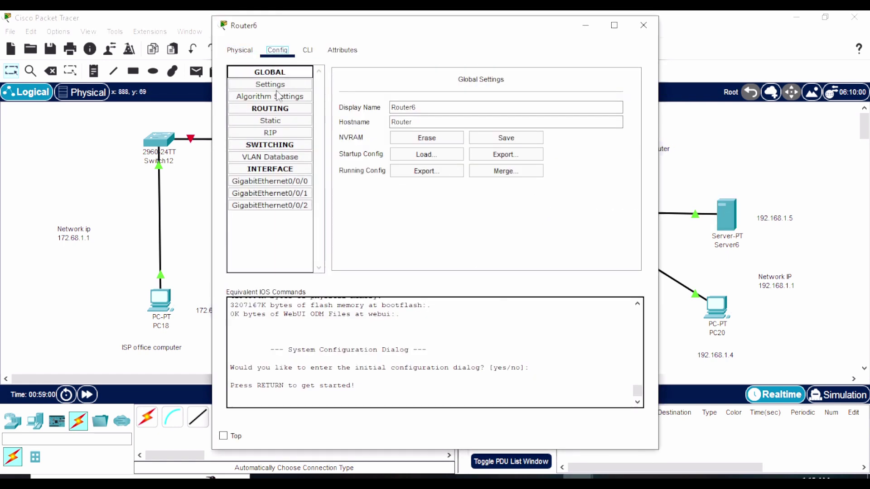
click(274, 196)
click(511, 159)
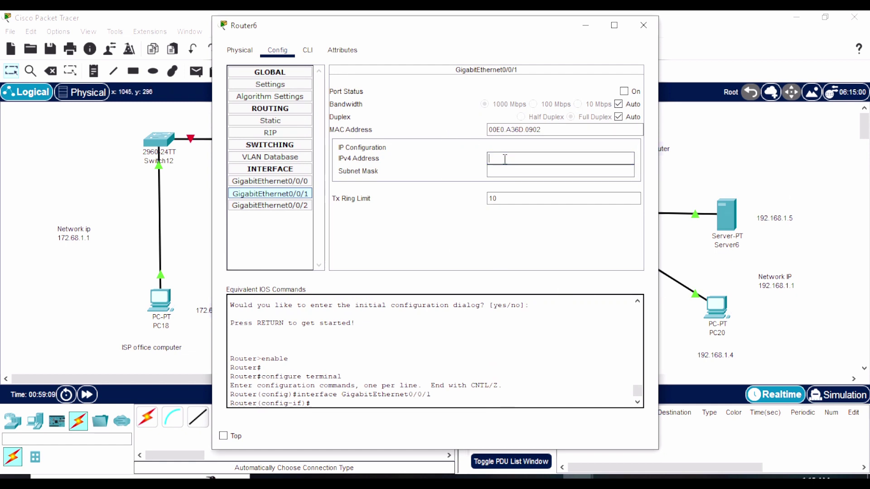
text(192.168.1.21)
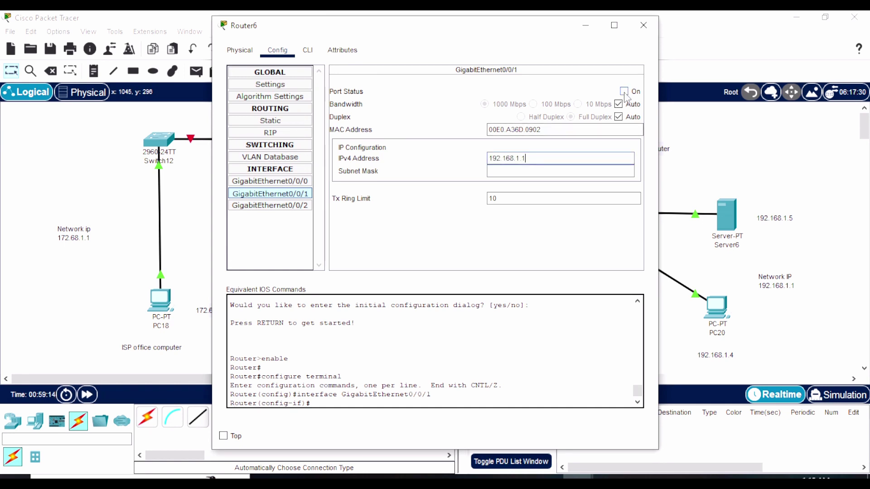
click(624, 91)
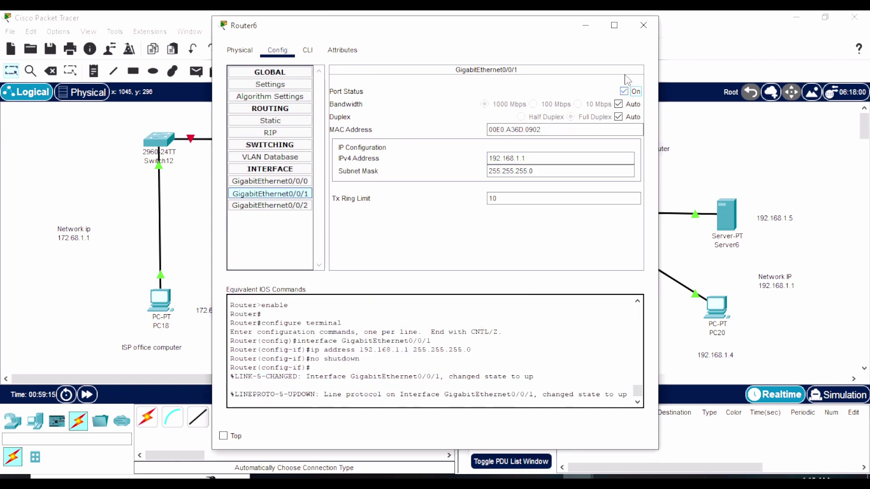
click(643, 25)
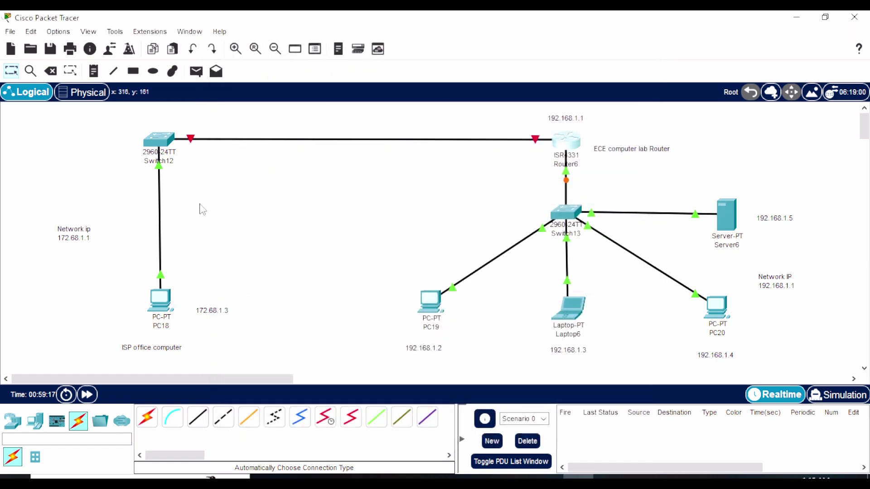
Give Router6's GigabitEthernet0/0/0 interface IPv4 address 172.68.1.1 with mask 255.255.0.0 and switch its port on.
click(566, 140)
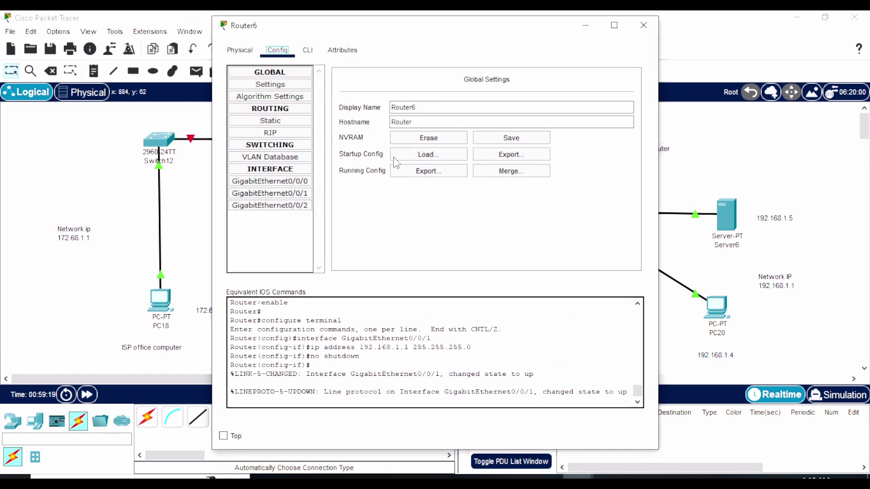
click(290, 184)
click(511, 157)
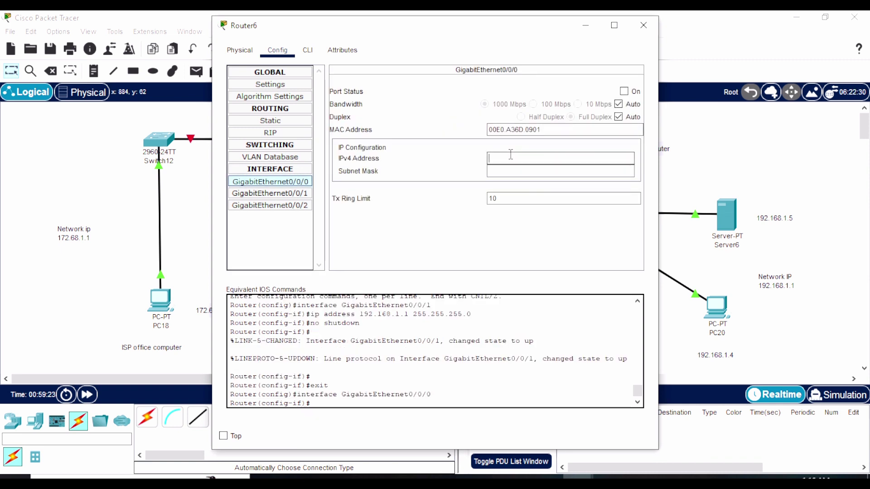
text(172.68.1.1)
click(625, 91)
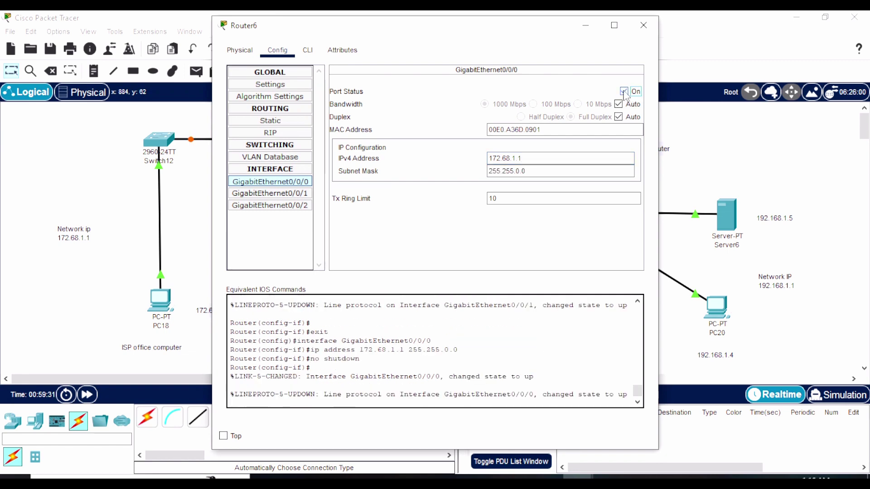
click(643, 24)
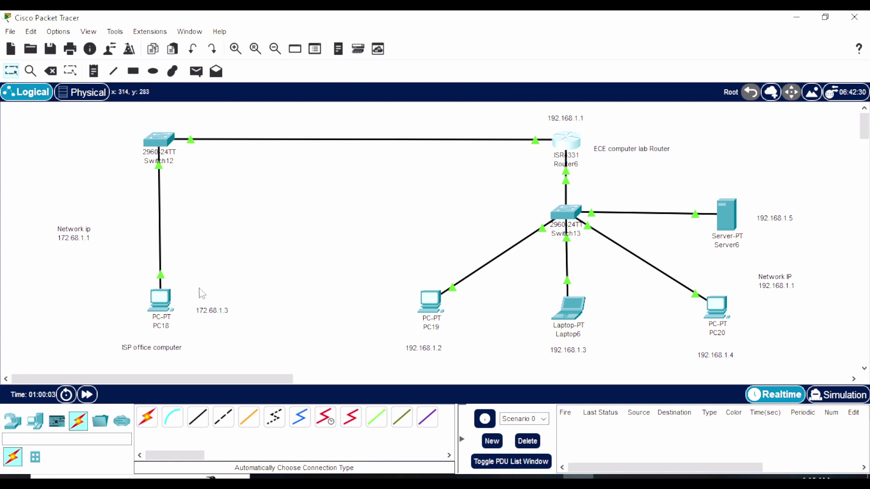
Test the connection from PC18 to the lab router by running ping 192.168.1.1 in its command prompt.
click(161, 300)
click(494, 106)
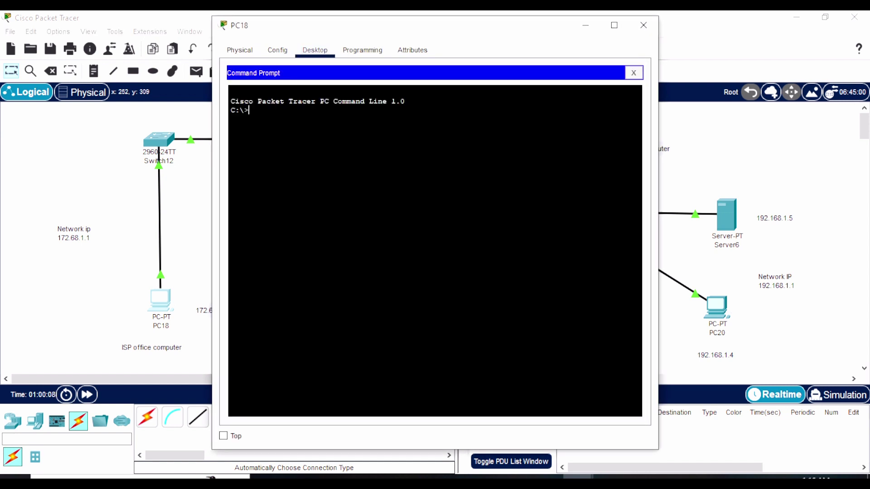
text(ping 192.168.1.1)
key(Return)
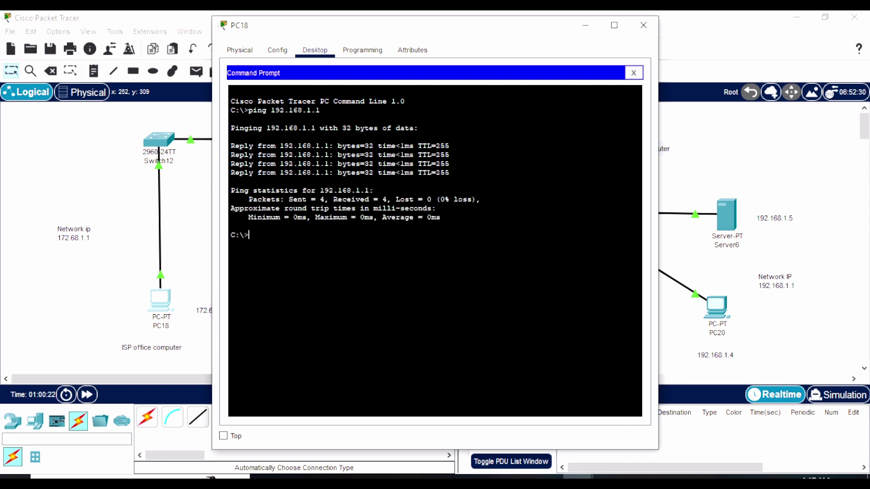
click(644, 26)
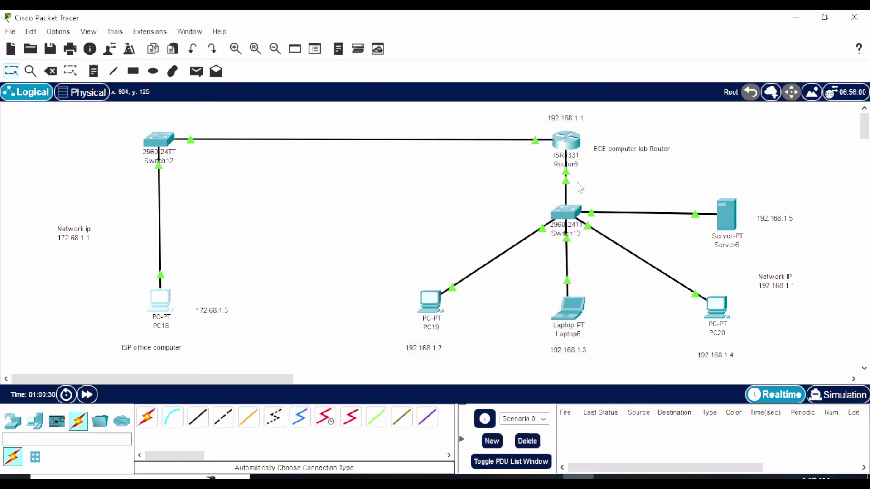
In Router6's command line, enter line vty 0 4 and create a user account with a username and password.
click(570, 144)
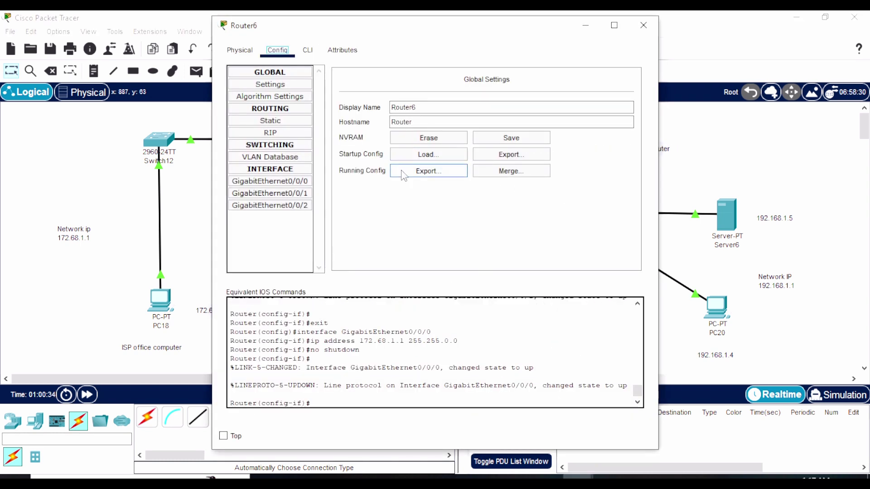
click(308, 50)
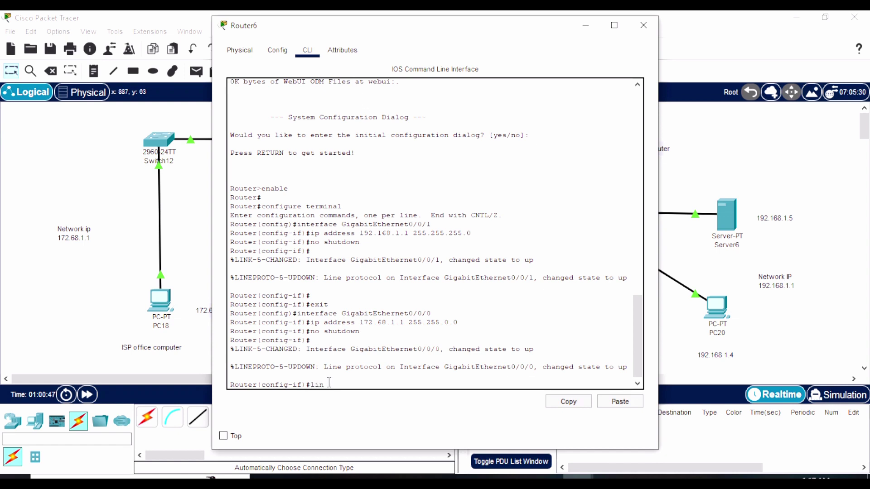
text(line vty 0 4)
key(Return)
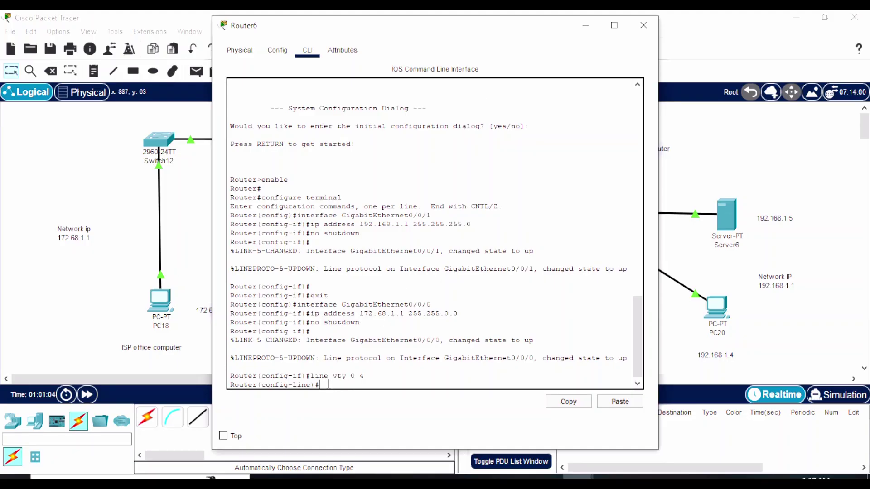
text(user rr password rr)
key(Return)
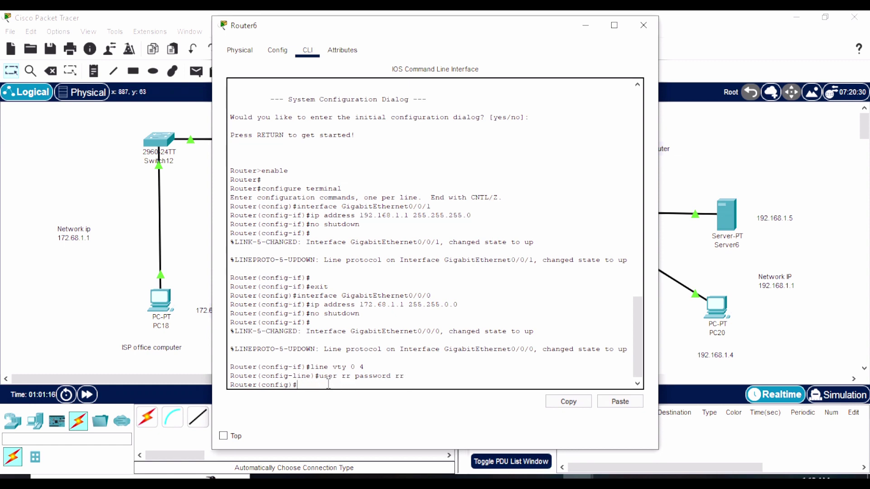
Set the enable password for privileged access in Router6's command line.
drag(320, 376, 425, 373)
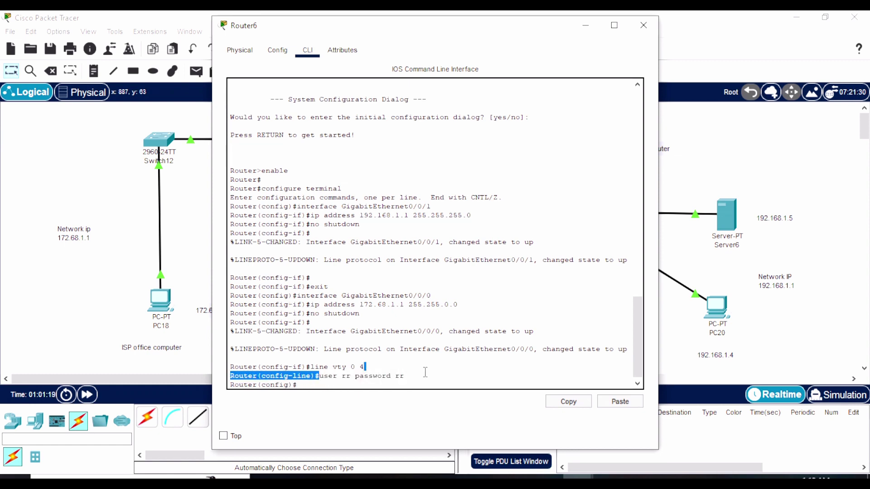
click(417, 374)
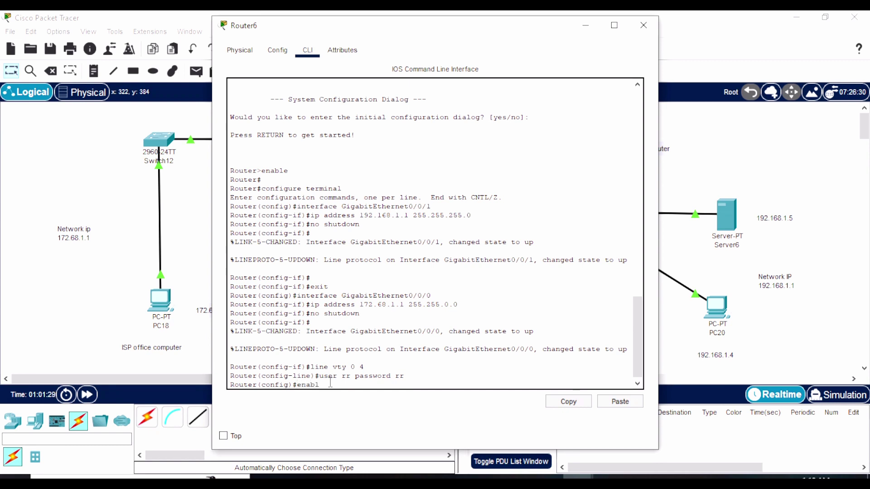
text(e password rr1)
key(Return)
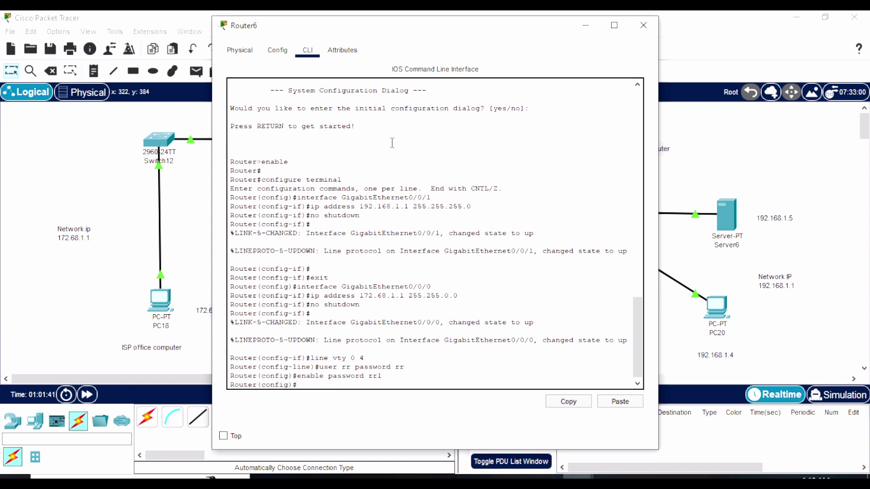
key(Return)
Change Router6's hostname to ECE_Ro in its global settings.
click(240, 50)
click(273, 51)
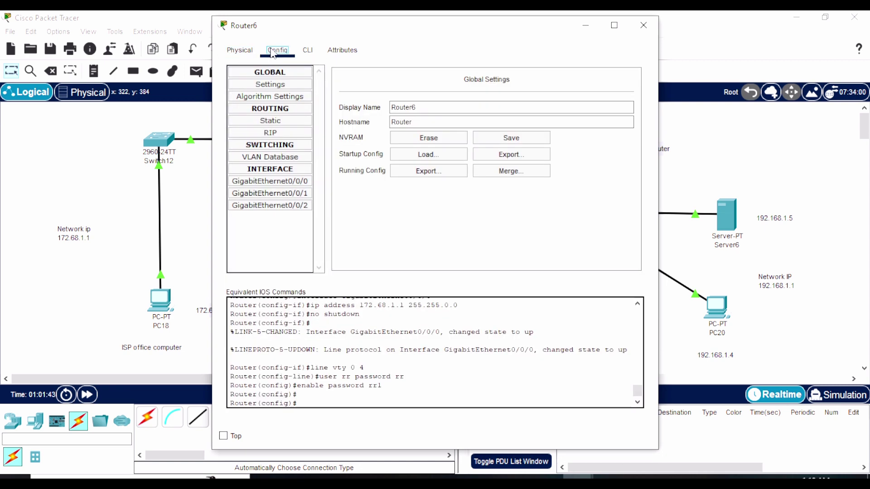
drag(412, 121, 365, 121)
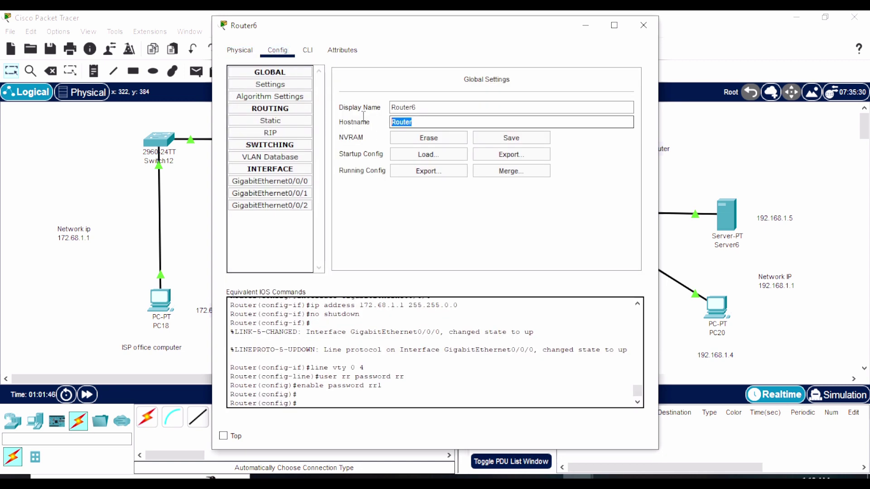
drag(446, 28, 368, 50)
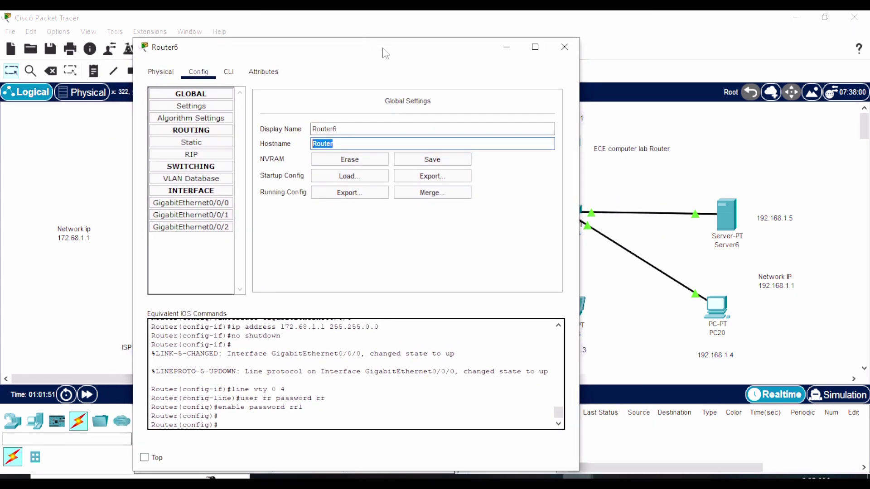
text(ECE_Ro)
click(562, 47)
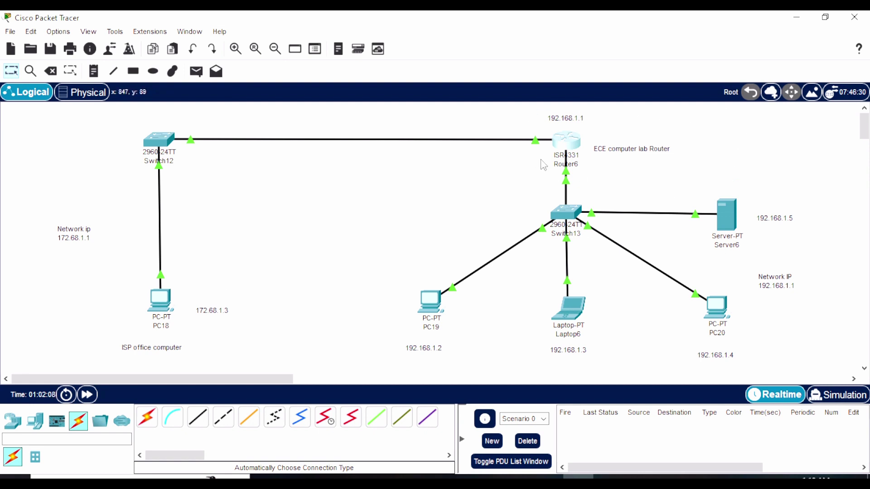
Try to connect from PC18 to the lab router by running telnet 192.168.1.1 in its command prompt.
click(160, 300)
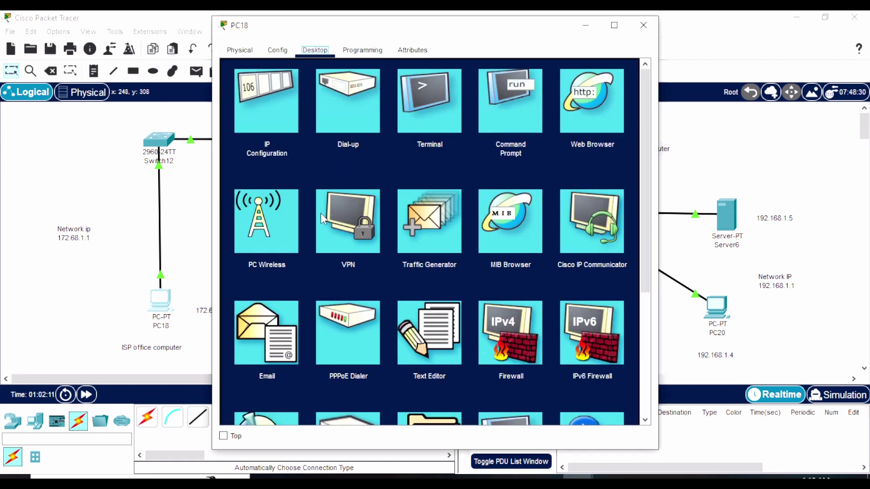
click(516, 118)
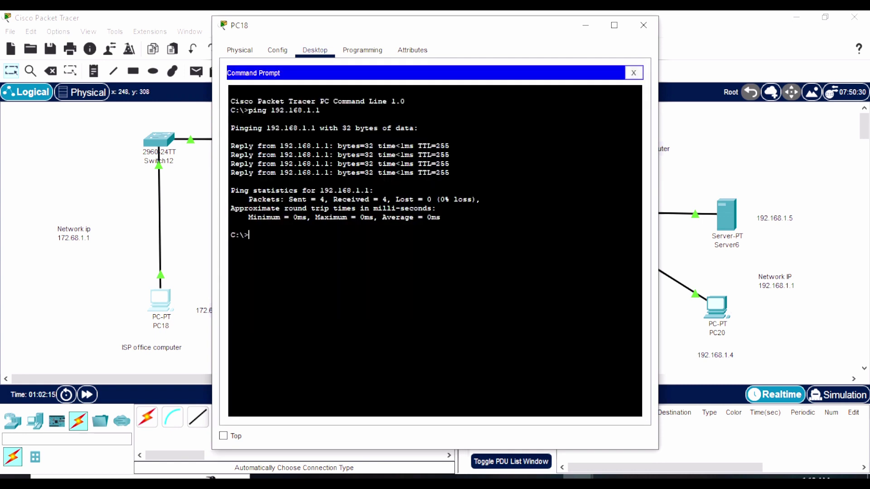
text(telnet 192.168.1.1)
key(Return)
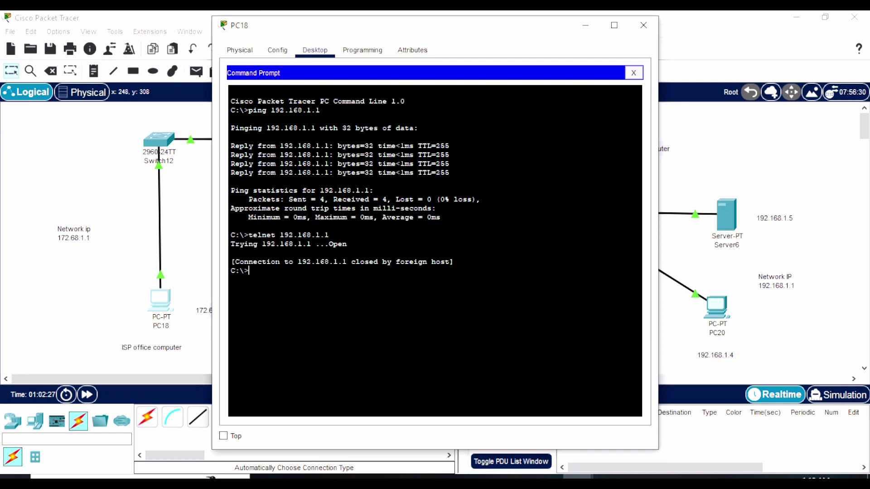
drag(244, 262, 454, 262)
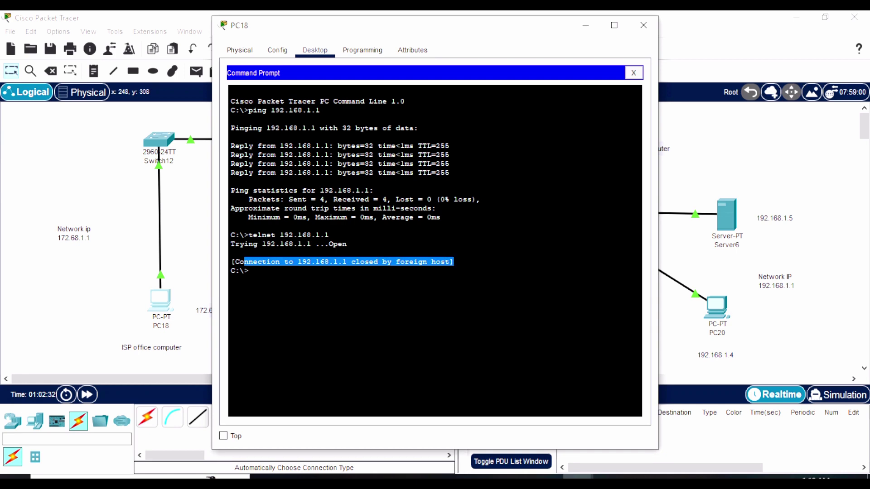
click(643, 24)
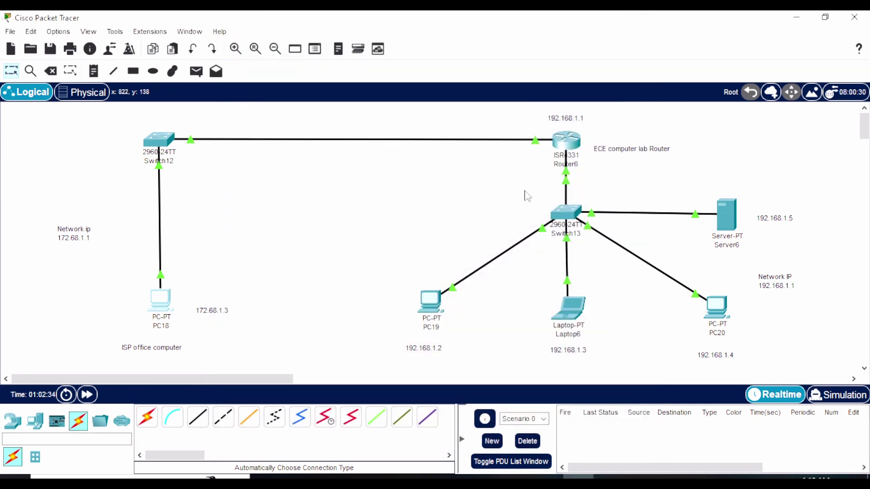
Enter line vty 0 5 in Router6's command line to configure its remote access lines.
click(565, 141)
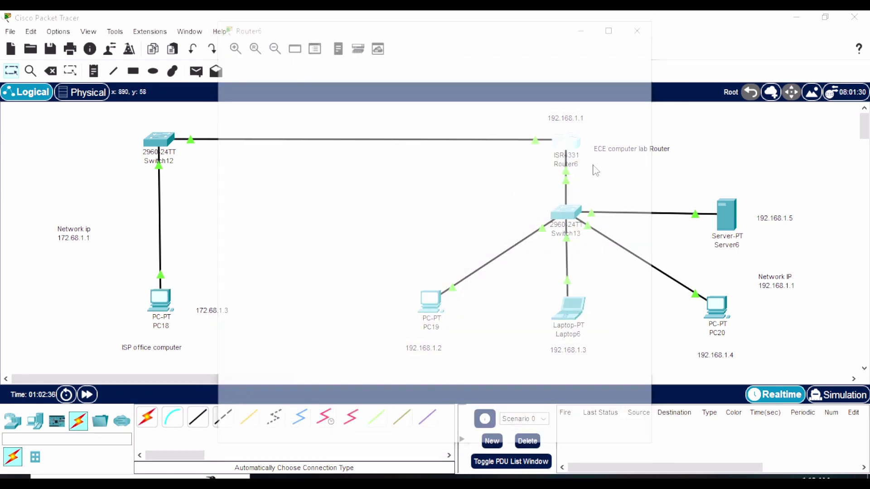
click(307, 50)
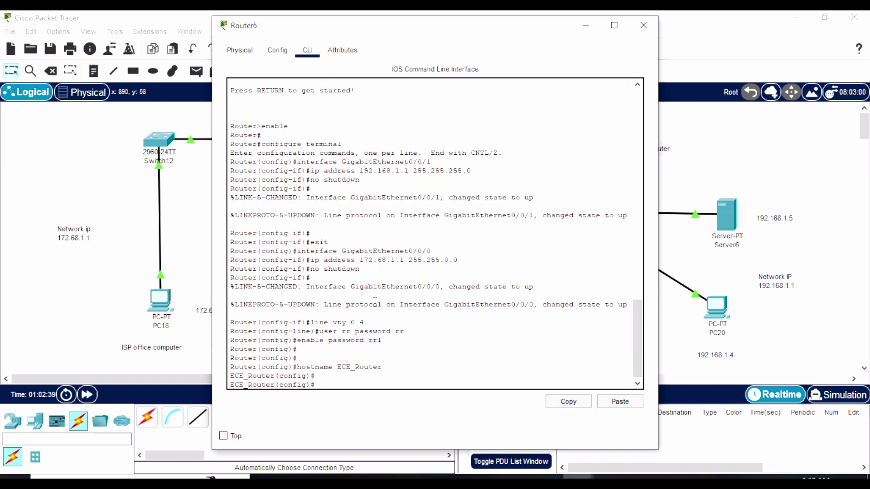
text(line vty 0 5)
key(Return)
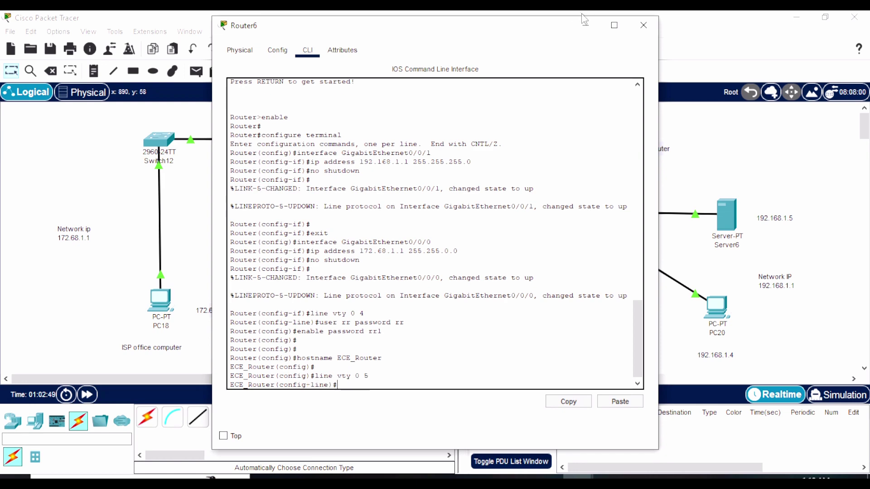
click(586, 25)
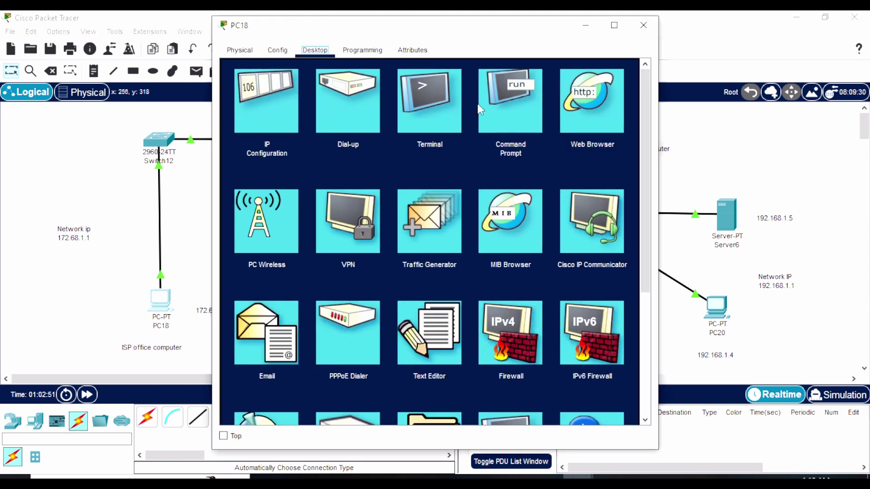
Retry the remote connection from PC18's command prompt with telnet 192.168.1.1.
click(507, 106)
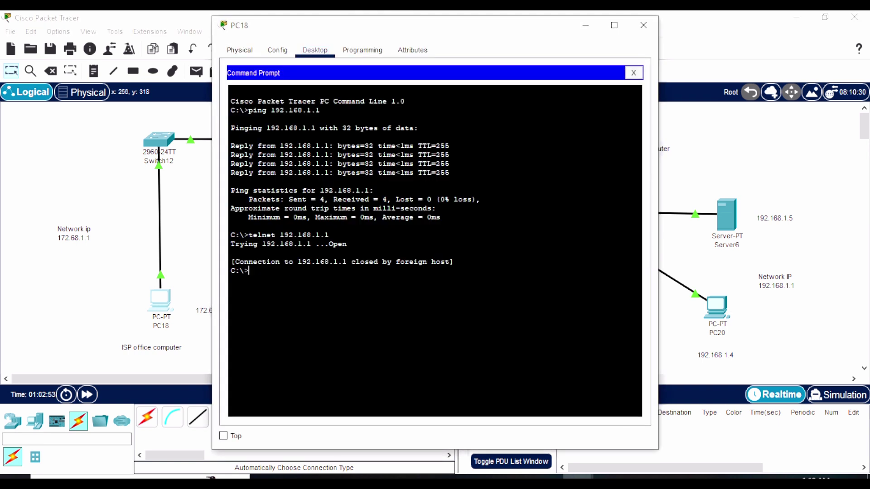
text(telnet 192.168.1.1)
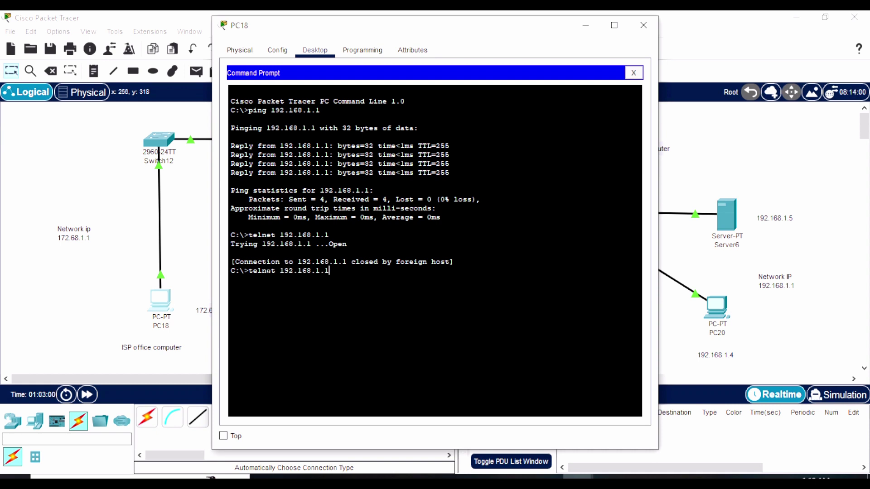
key(Return)
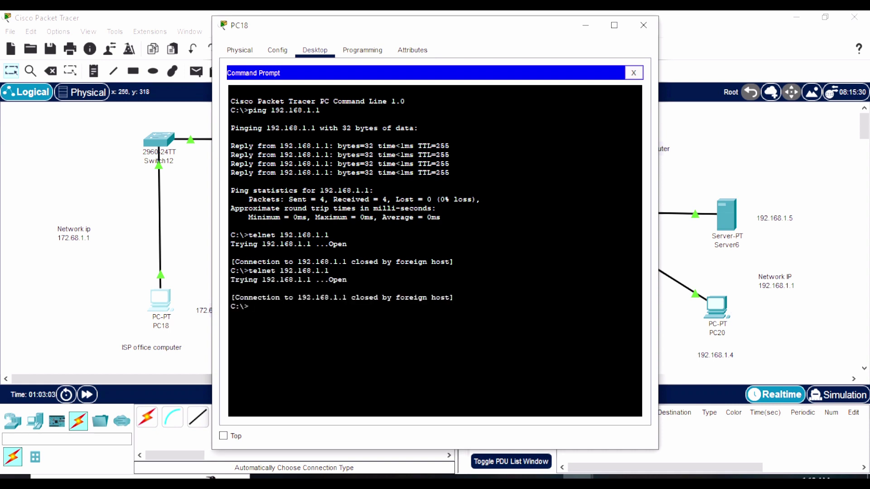
drag(454, 297, 243, 298)
click(586, 25)
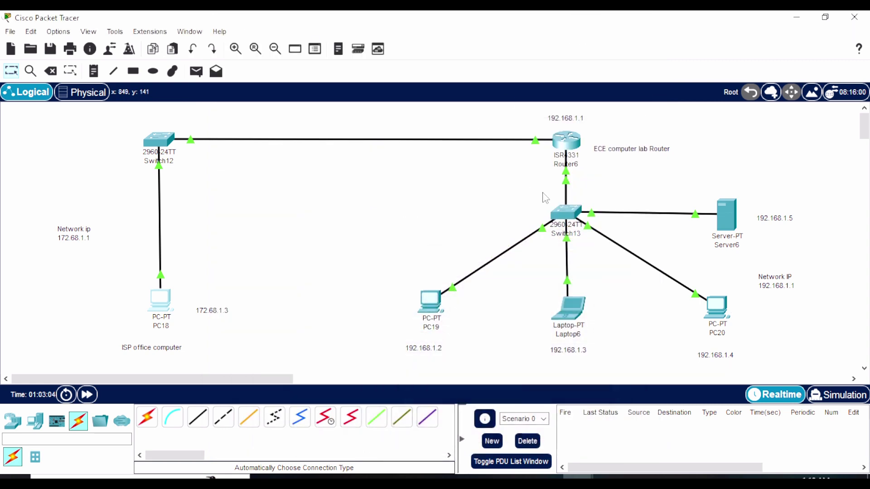
In Router6's command line, enter line vty 0 5 again and enable local authentication with login local.
click(568, 139)
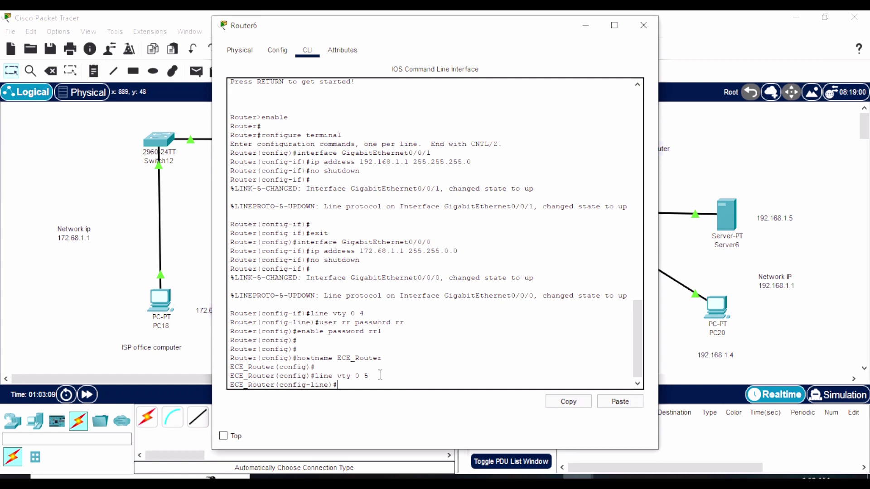
drag(375, 376, 338, 376)
click(358, 385)
text(line vty 0 5)
key(Return)
text(l)
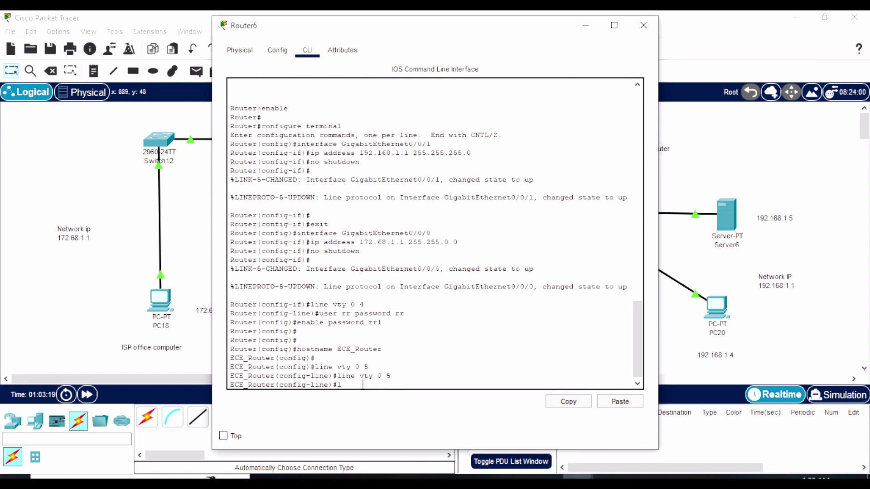
text(ogin lovcal)
key(Return)
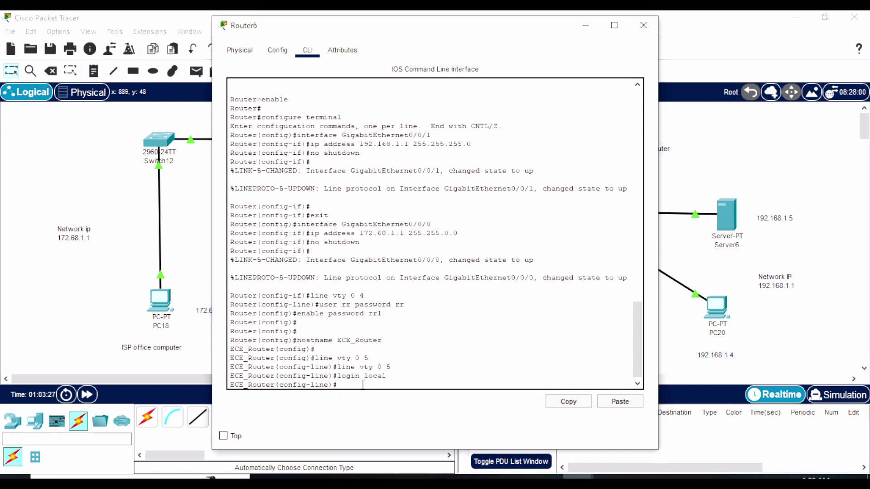
Define the remote login account on Router6 with the user command, giving its username and password.
text(user rr passwo)
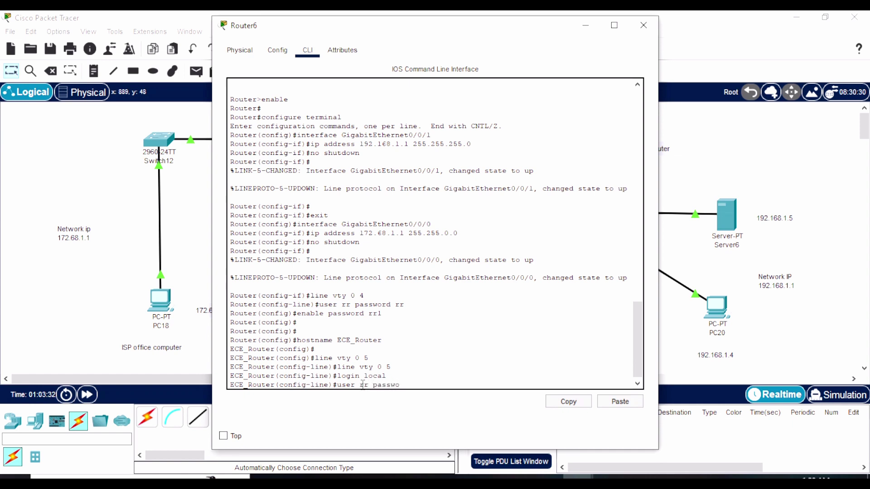
text(rd rr)
key(Return)
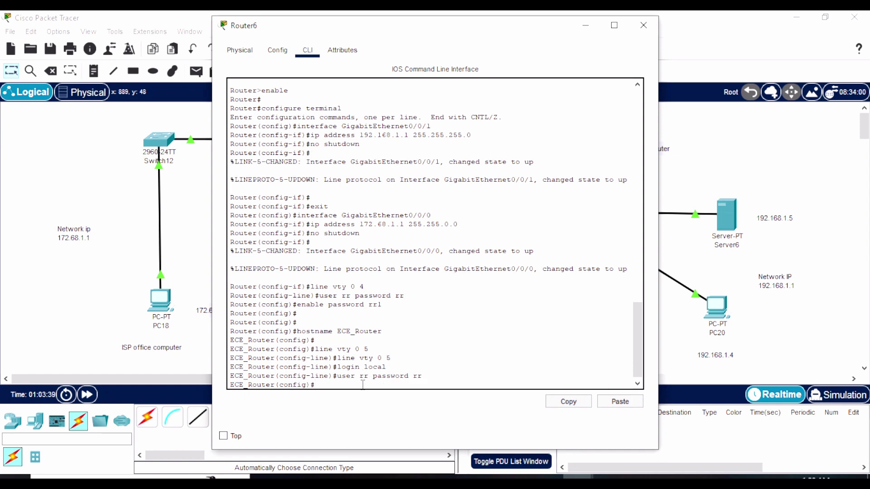
Set Router6's enable password again with the enable password command and put the router window away.
text(enable )
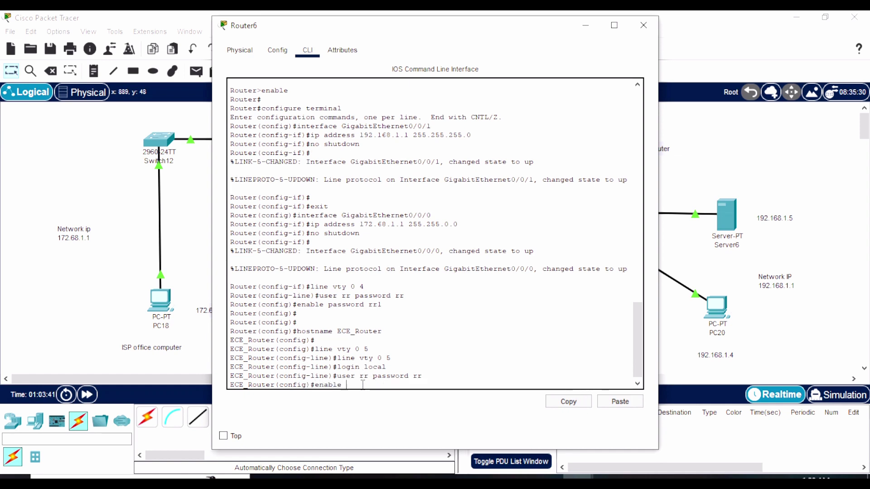
text(passeord)
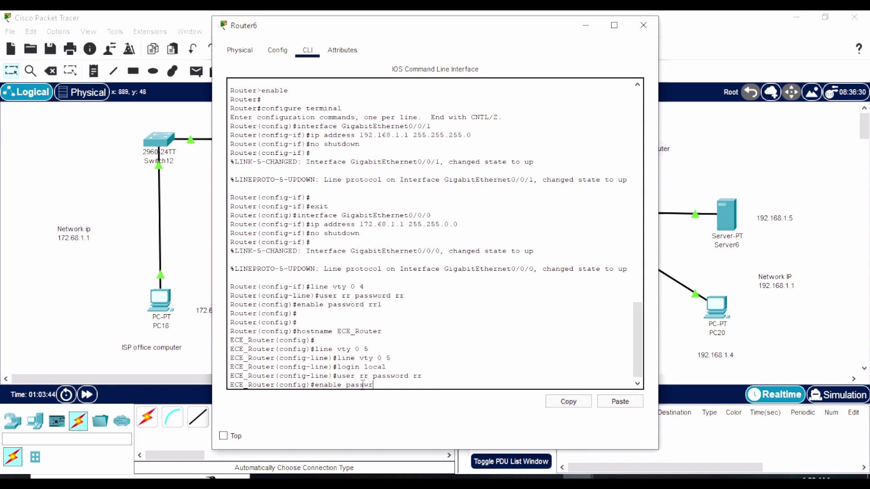
text( rrl)
key(Return)
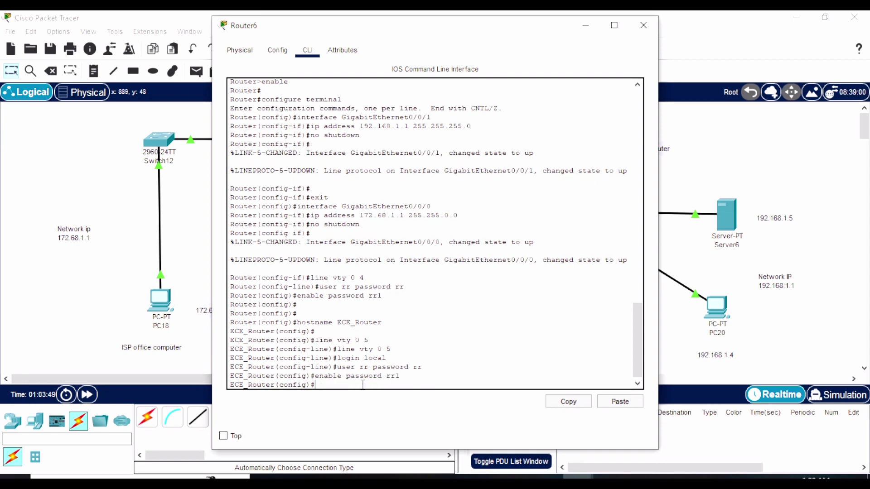
click(586, 24)
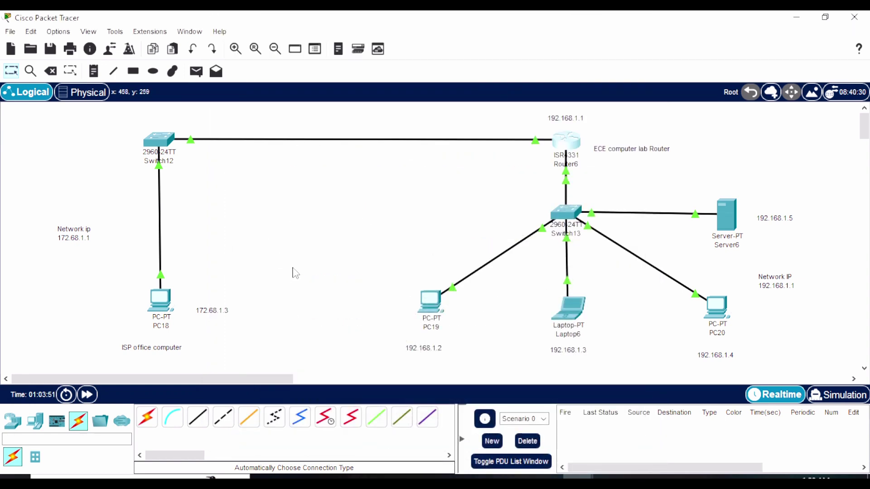
From PC18's command prompt, run telnet 192.168.1.1 and log in to the router with the account's username and password.
click(160, 300)
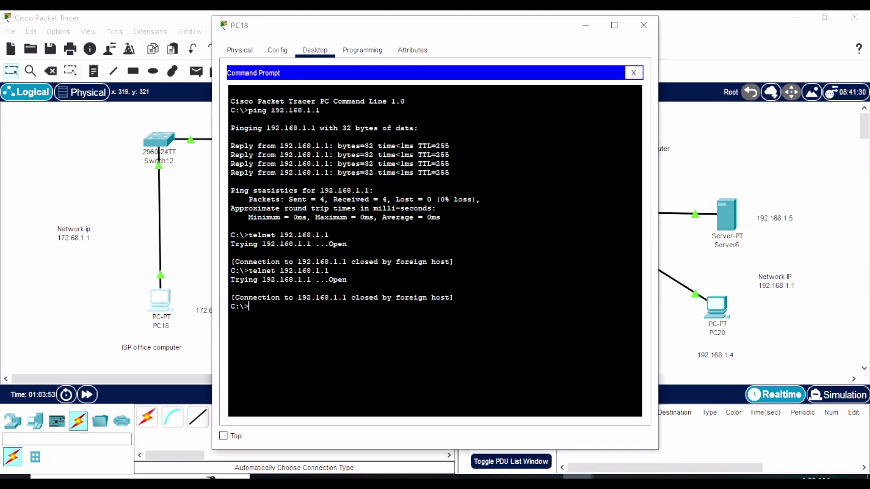
text(telnet 192.168.1.1)
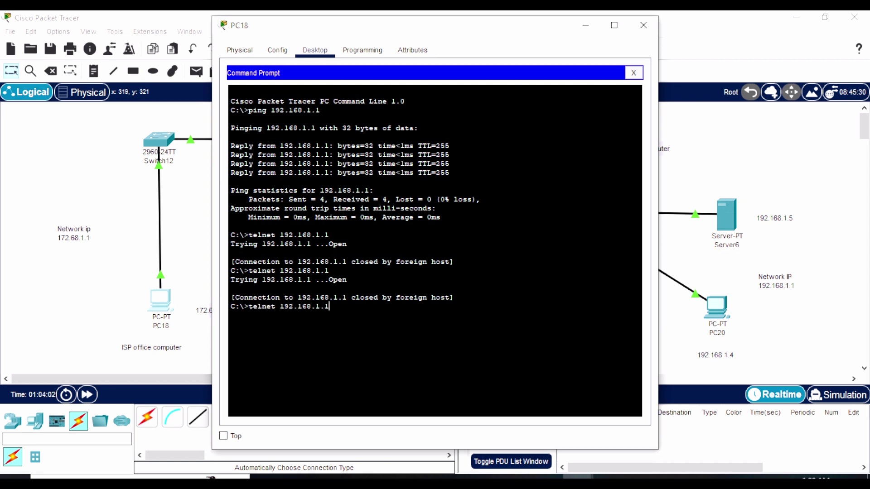
key(Return)
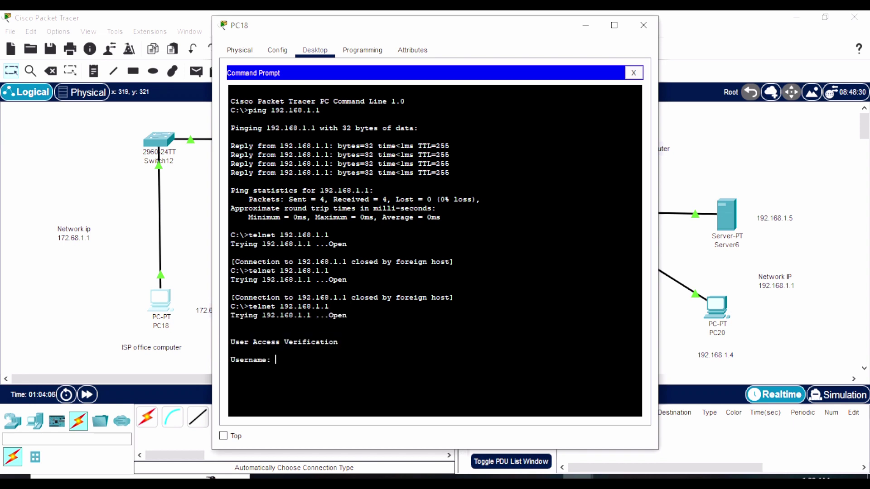
key(Return)
key(Return)
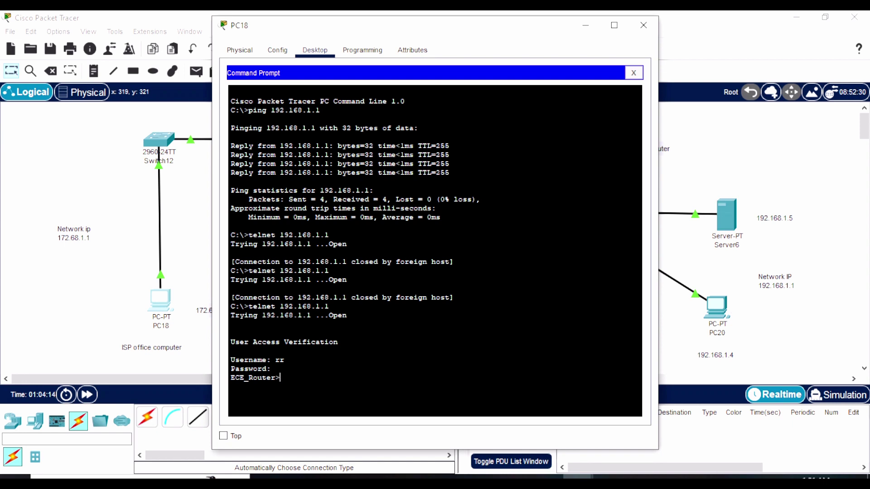
Enter privileged mode in the telnet session with the en command and the enable password.
text(en)
key(Return)
key(Return)
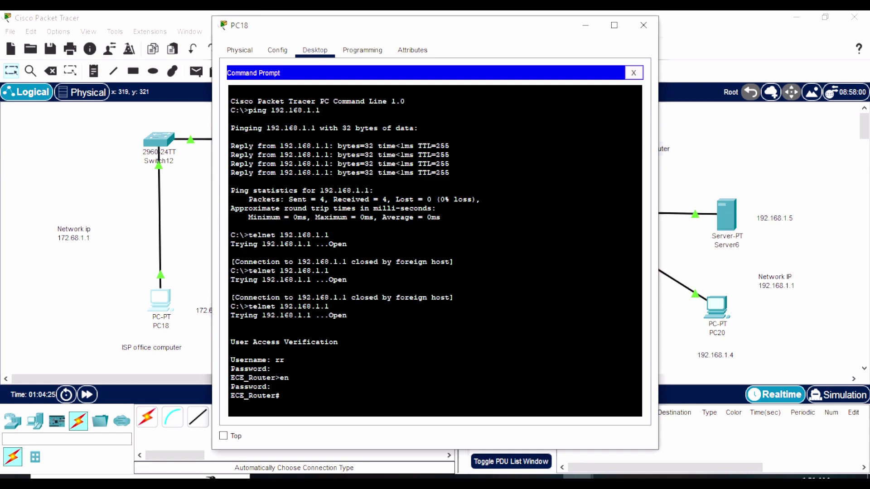
drag(281, 395, 189, 392)
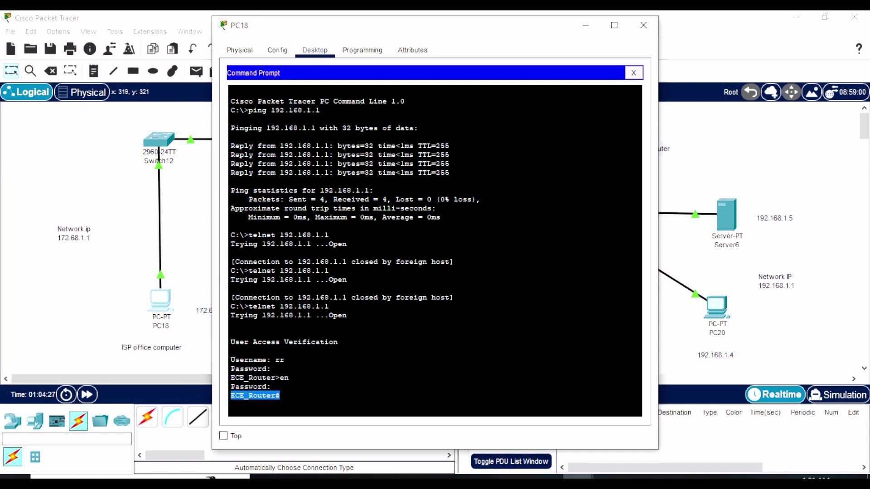